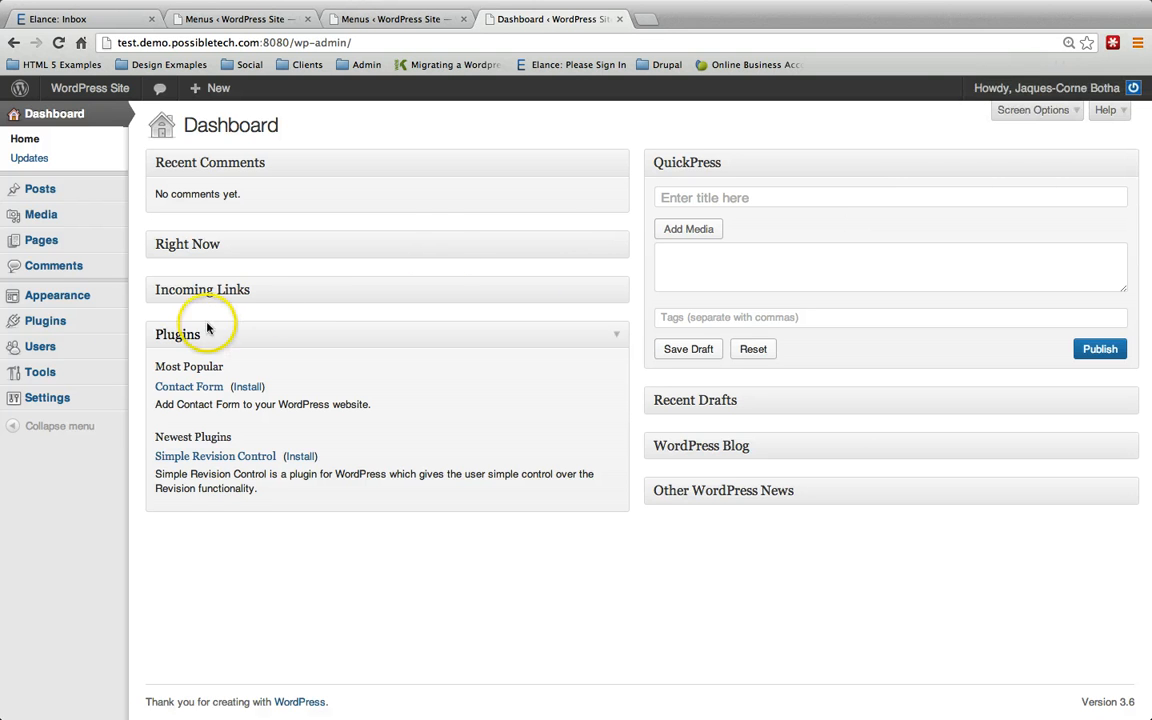
Step: Open the Users section from the admin sidebar
click(88, 347)
Step: Show the All Users list with the Administrator and the Testing subscriber
click(150, 349)
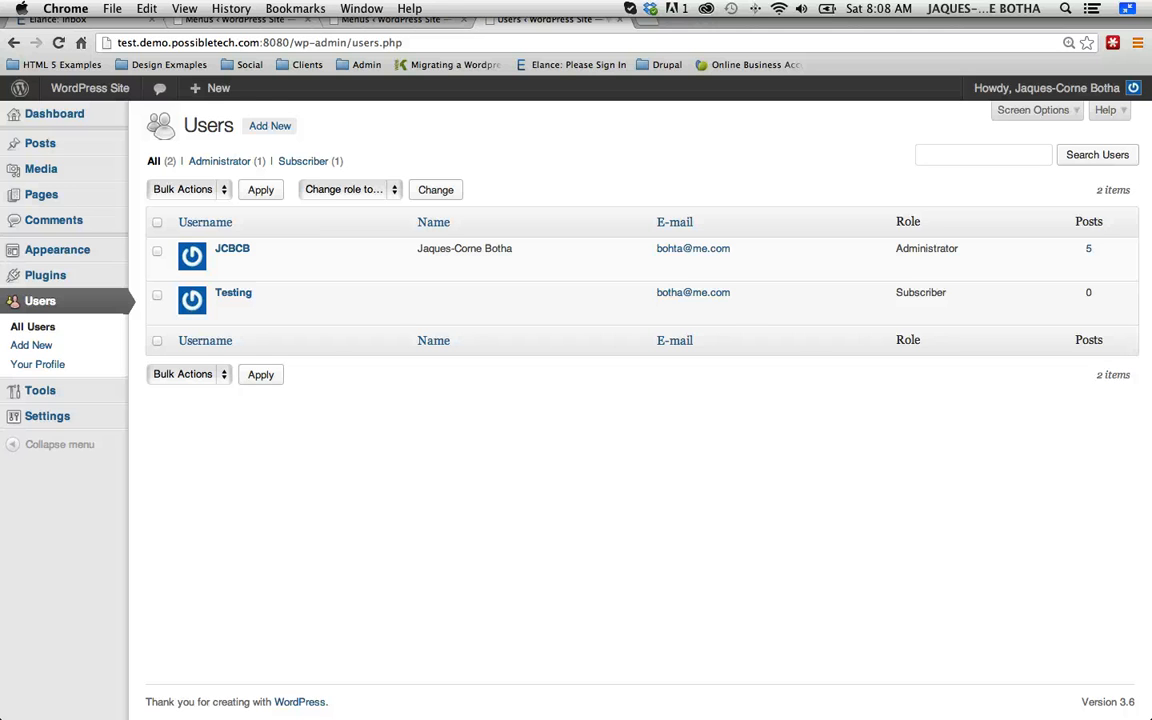
click(233, 293)
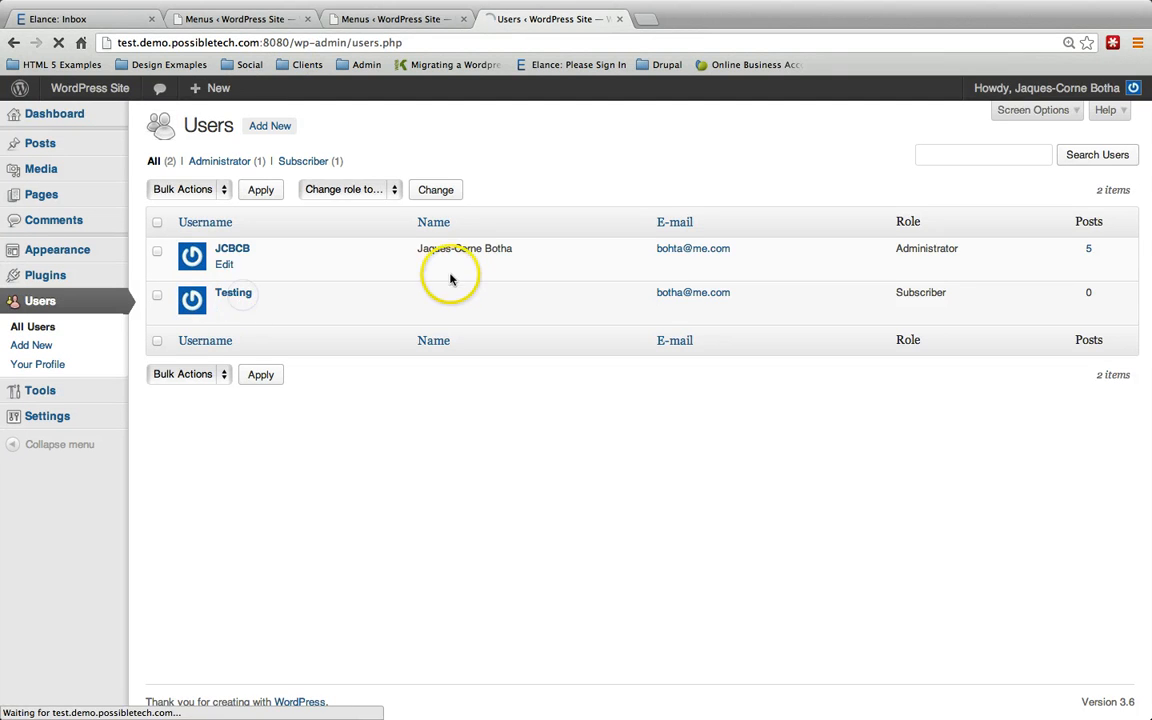
scroll(472, 450, down, 3)
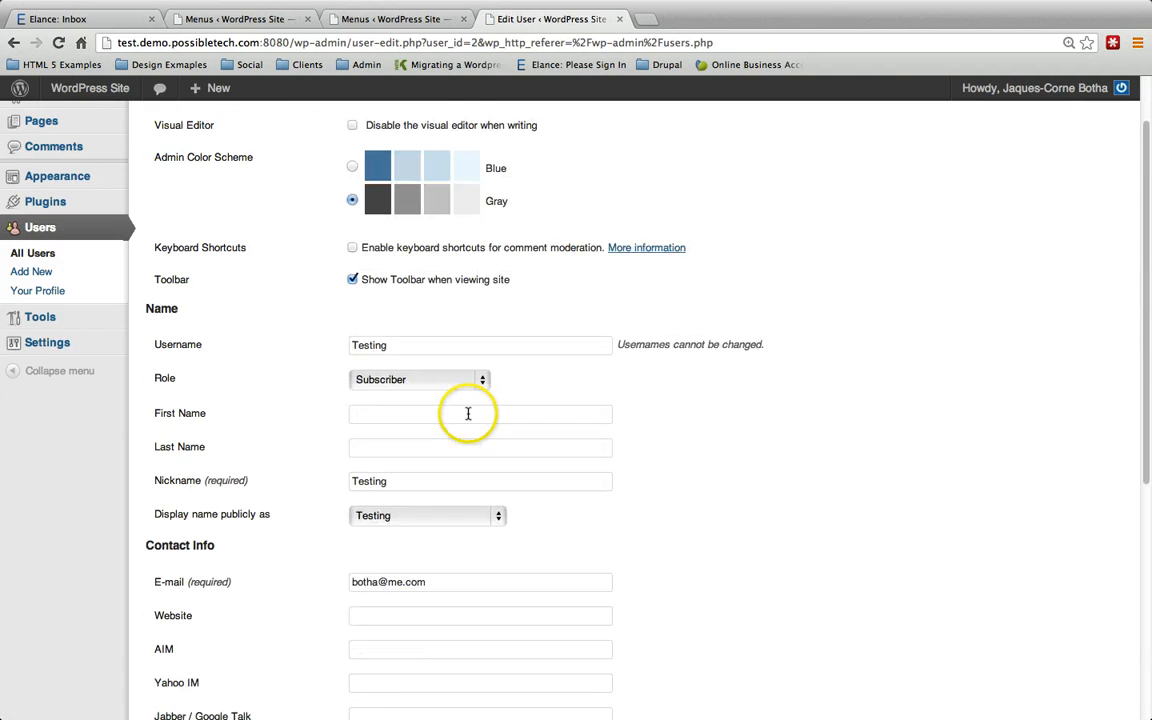
scroll(468, 413, down, 5)
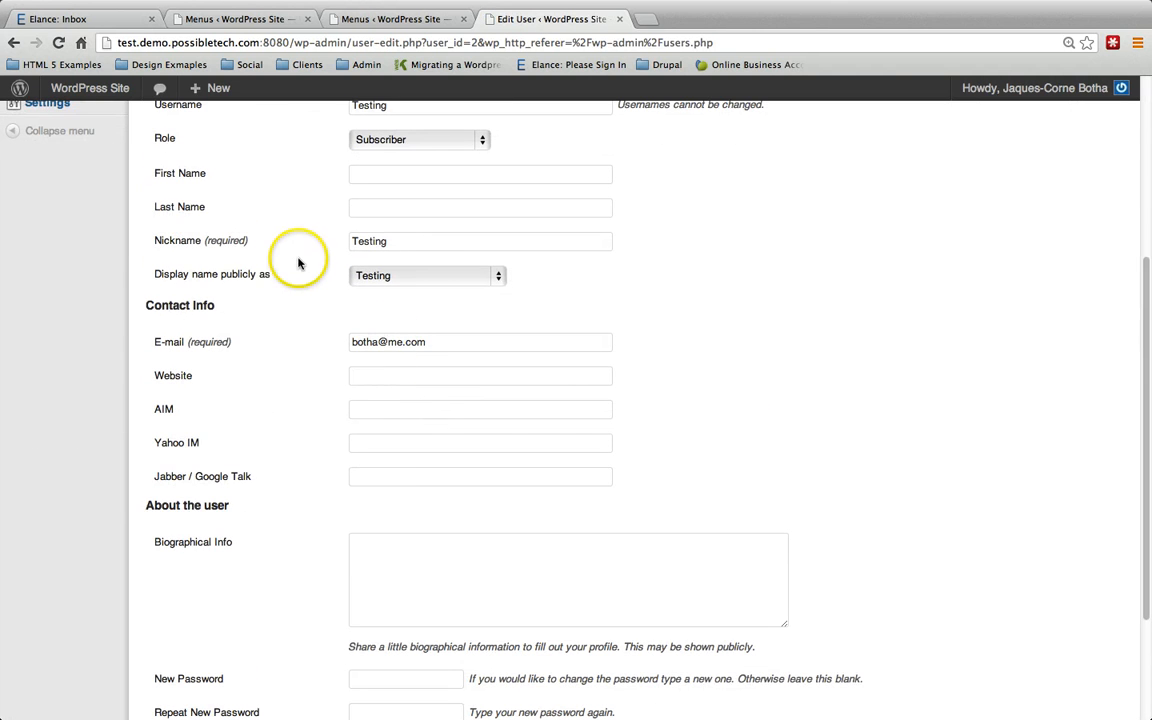
scroll(429, 257, up, 1)
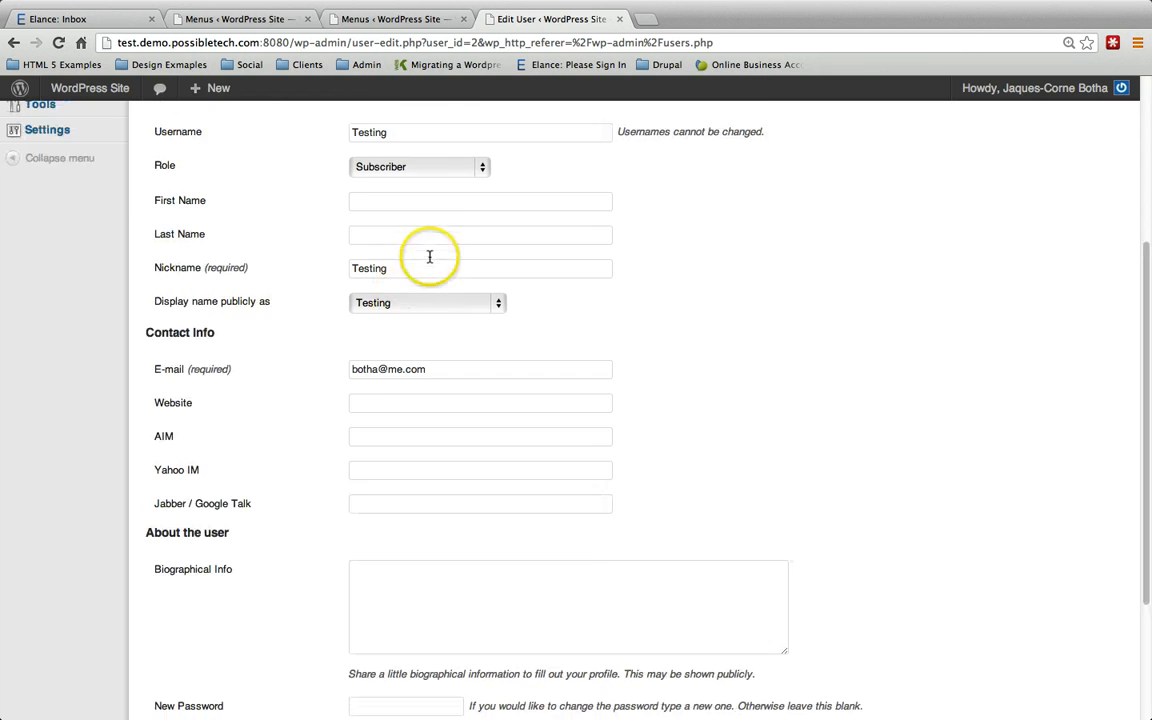
scroll(429, 257, up, 4)
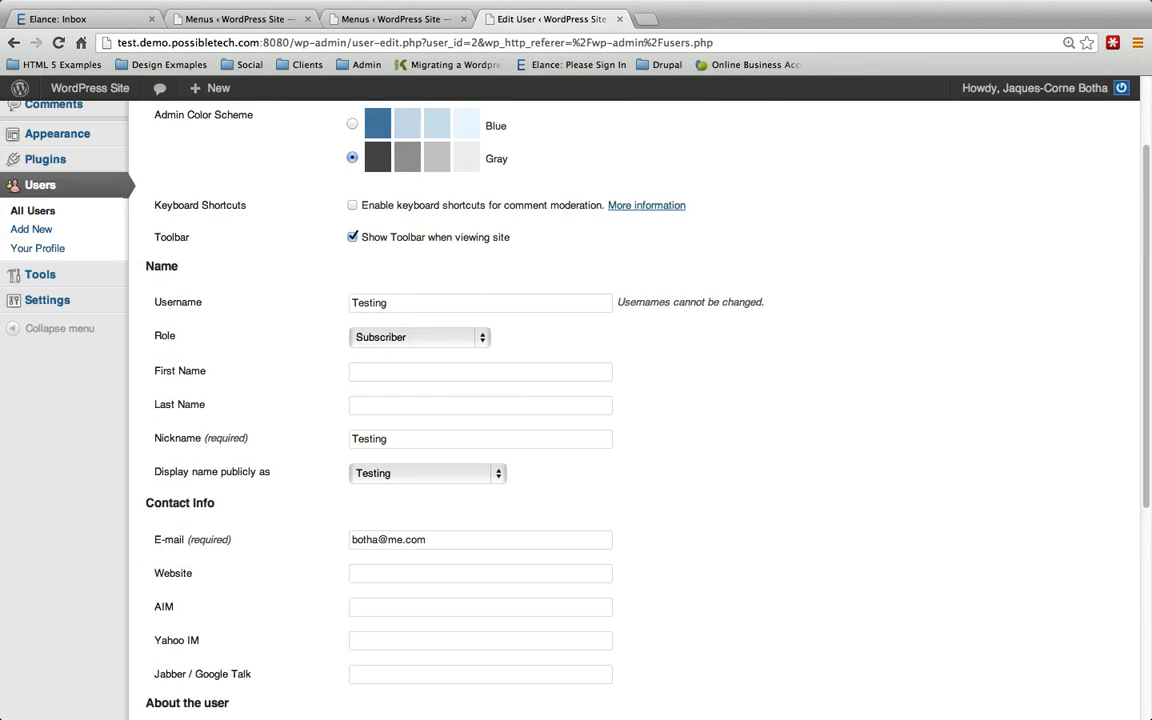
click(410, 338)
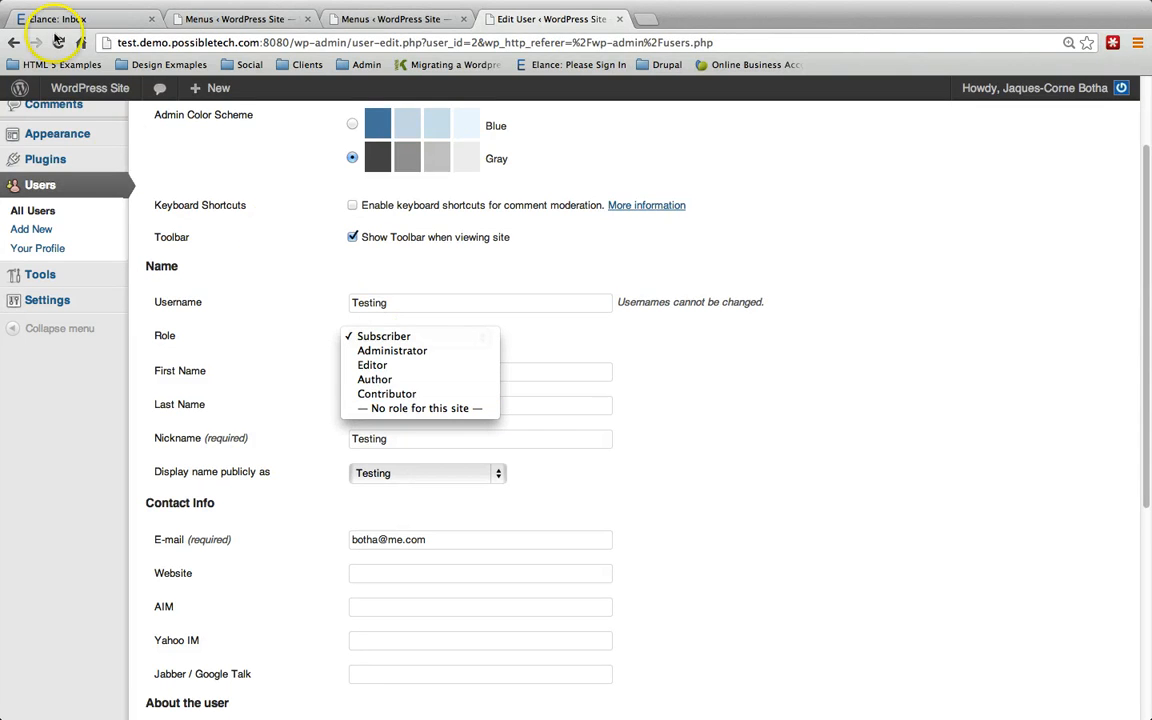
click(7, 47)
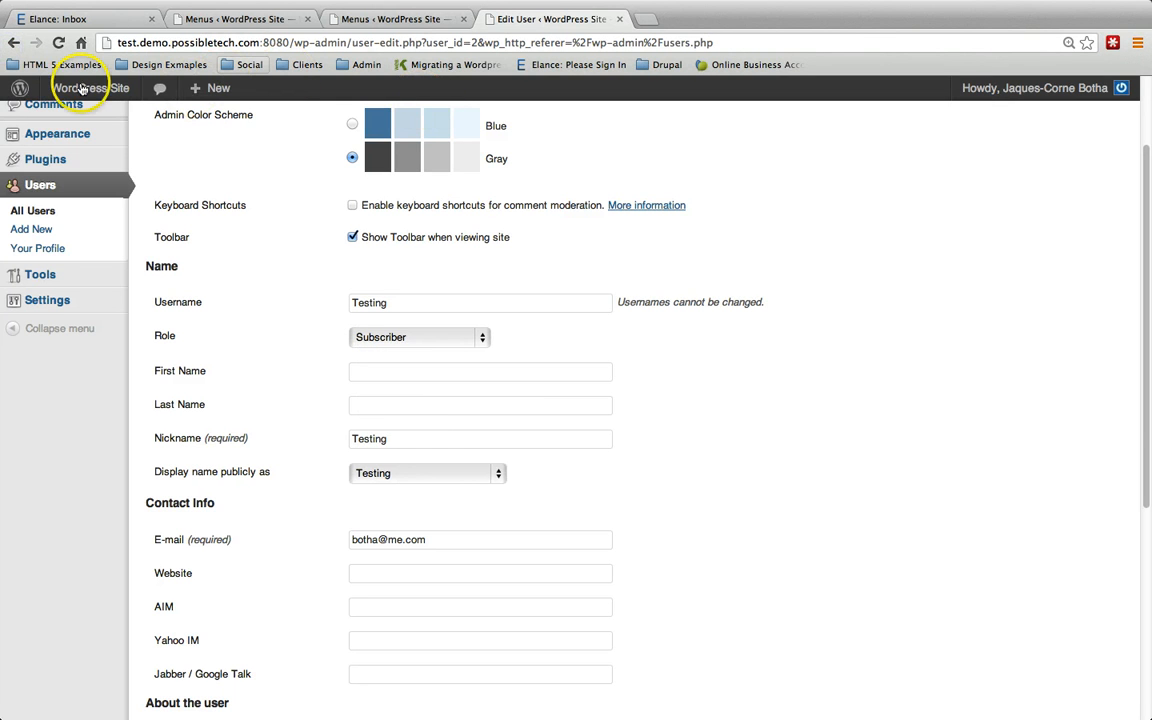
click(15, 209)
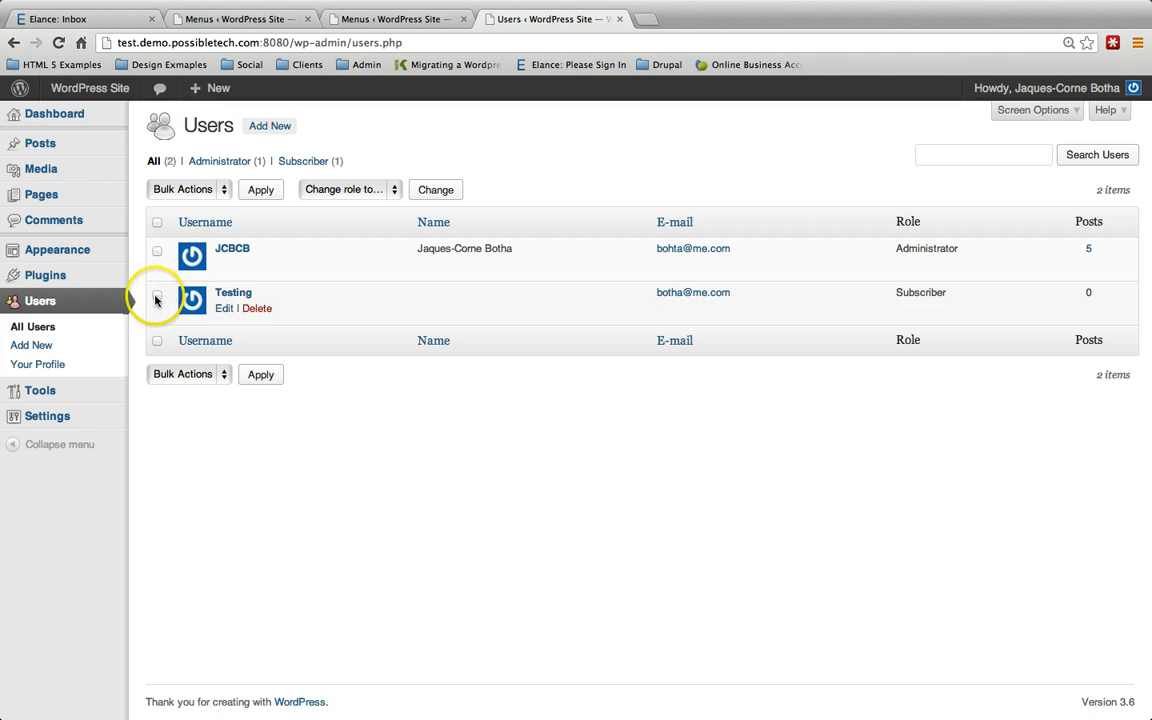
Step: Bulk-delete the Testing user together with all of its posts
click(157, 294)
click(200, 189)
click(200, 204)
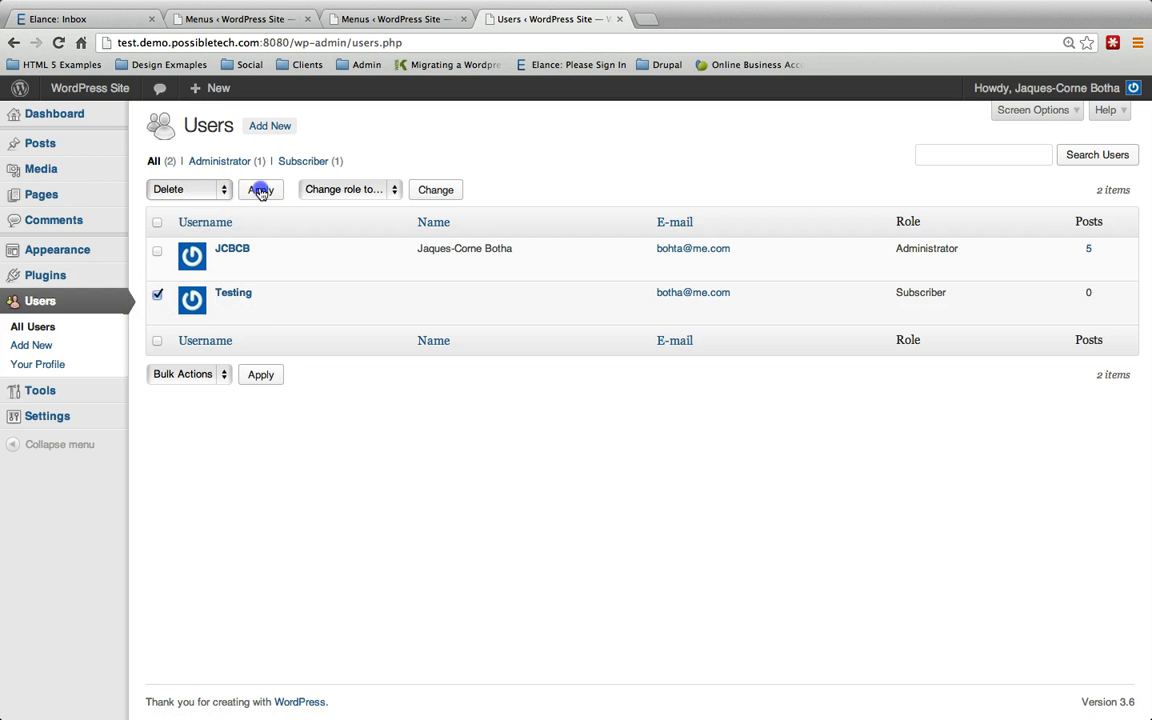
click(260, 189)
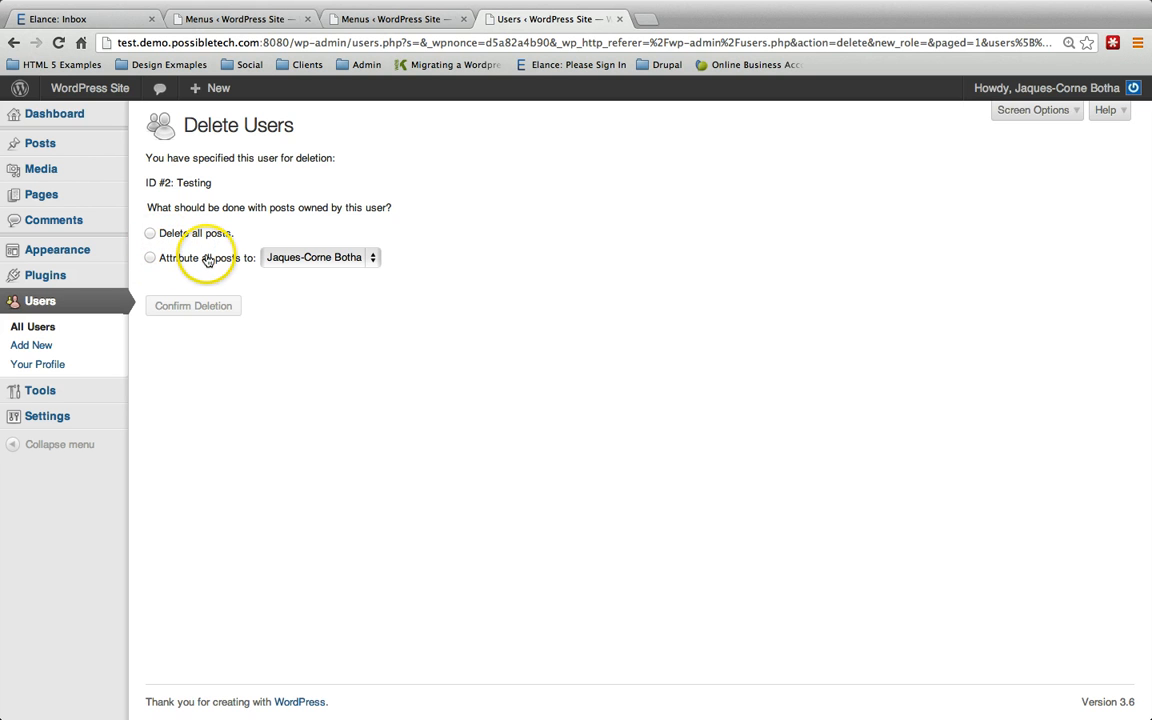
click(153, 234)
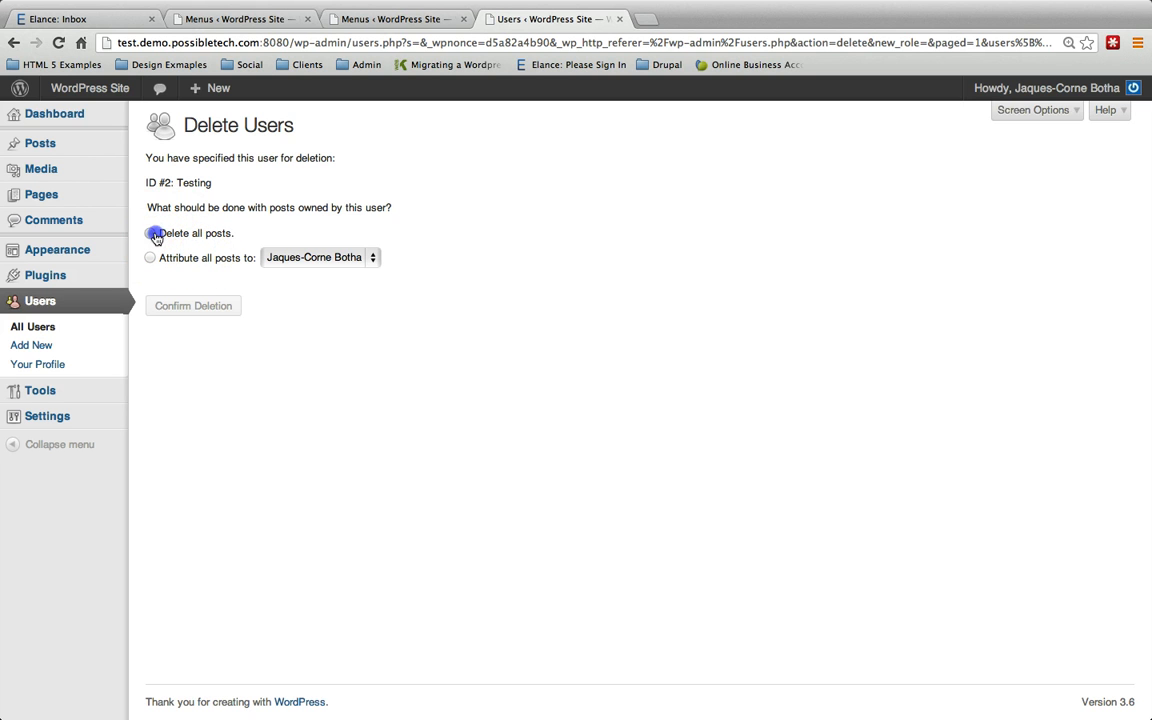
click(193, 305)
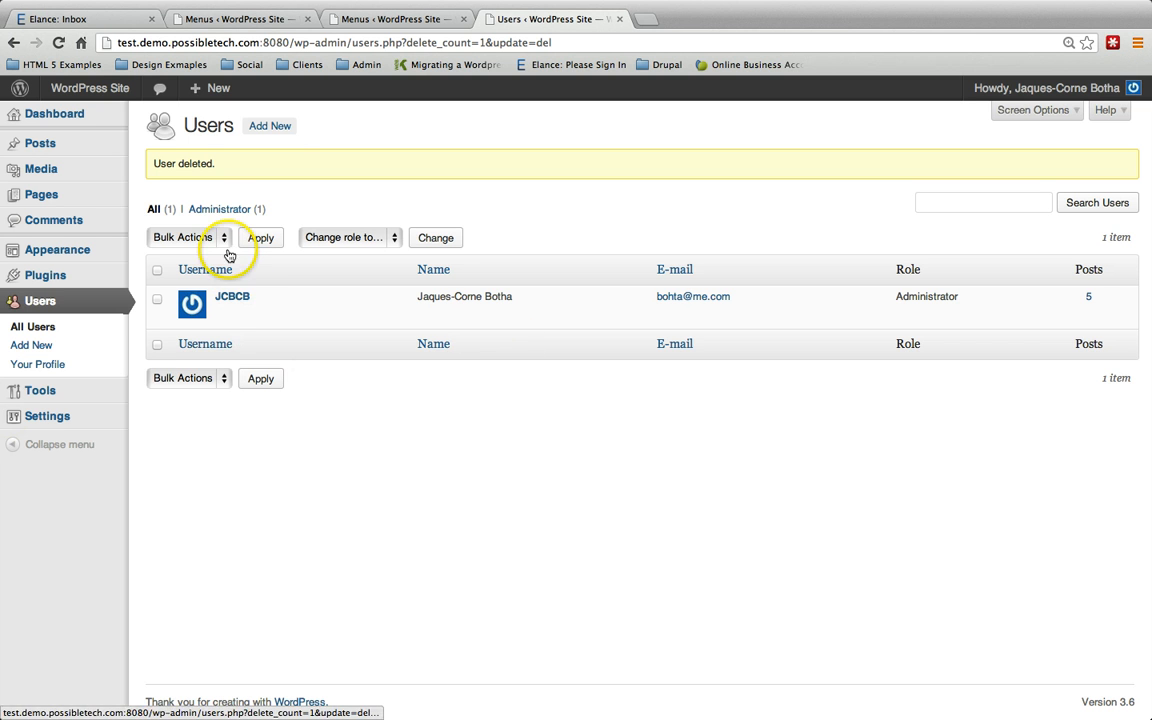
click(275, 126)
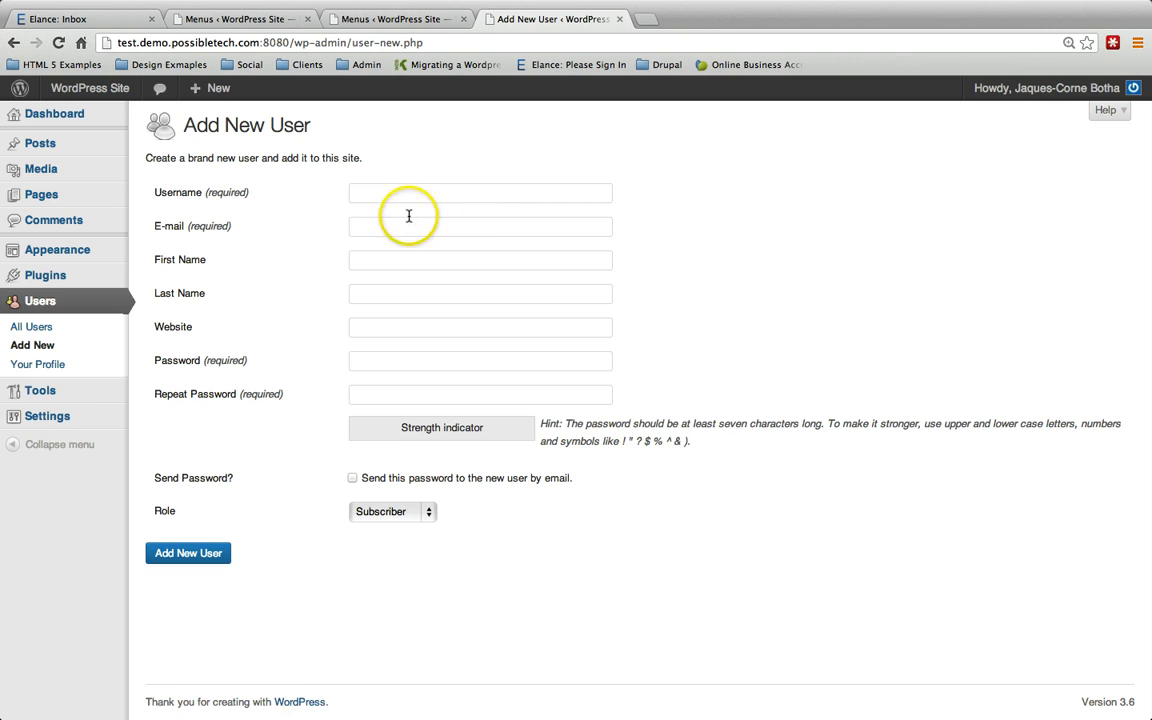
Step: Enter the new user's username and e-mail address
click(445, 193)
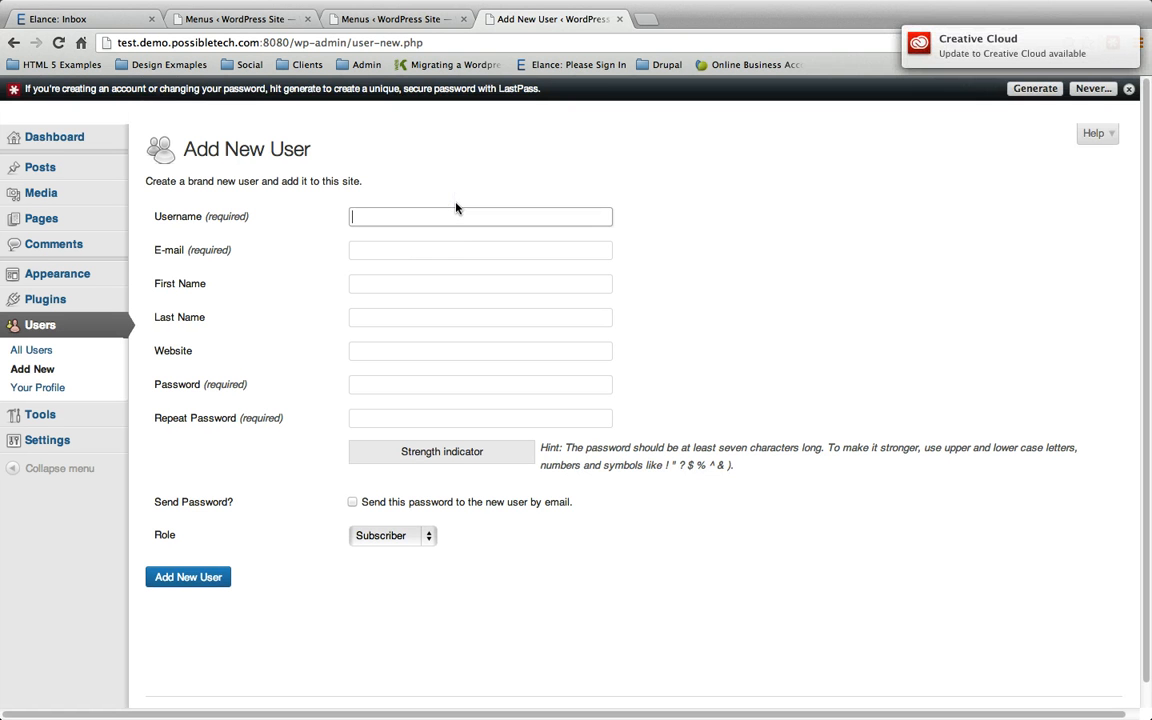
key(Tab)
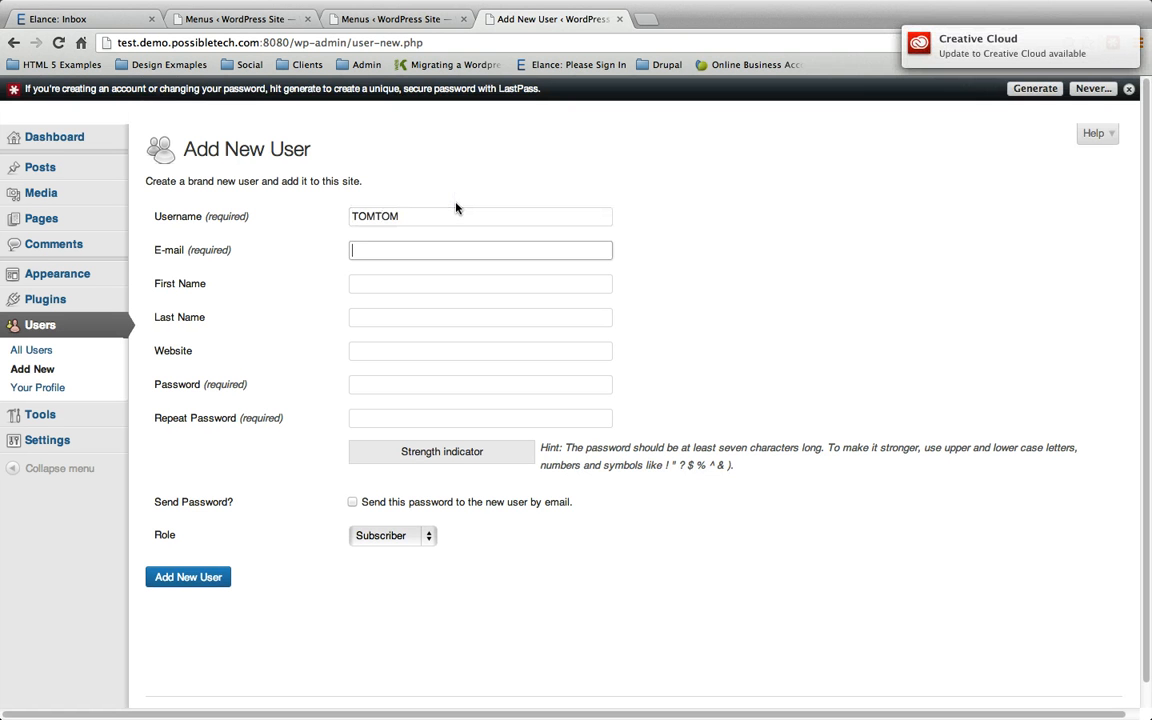
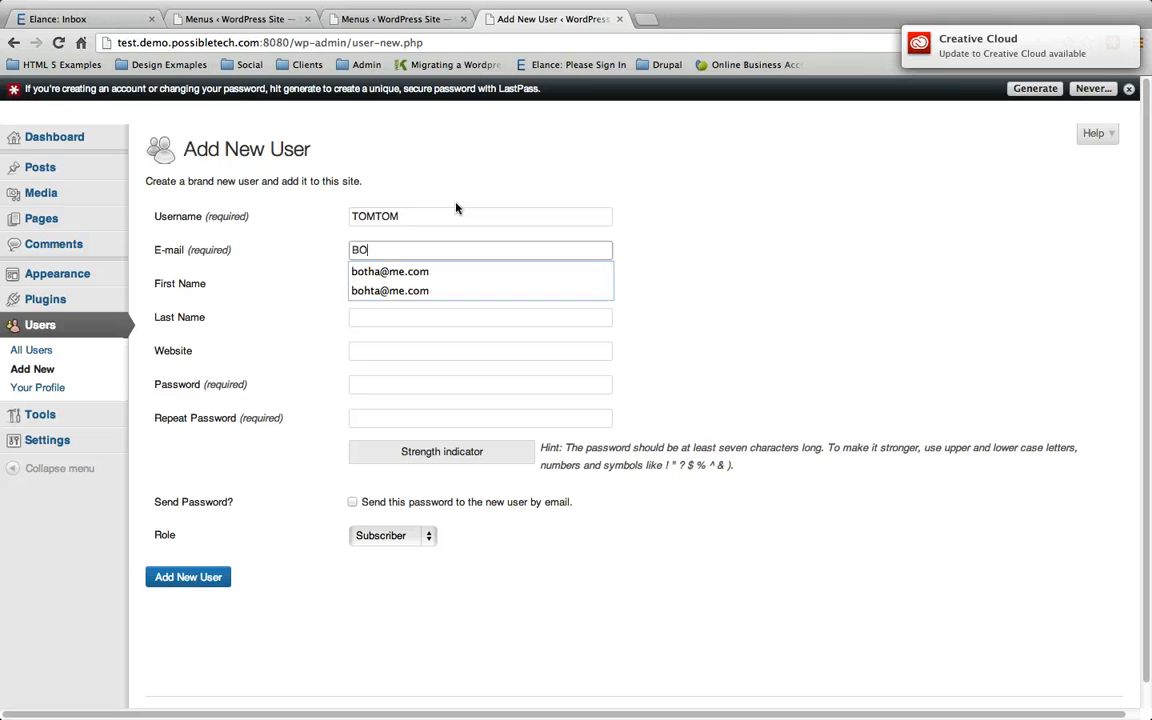
key(Tab)
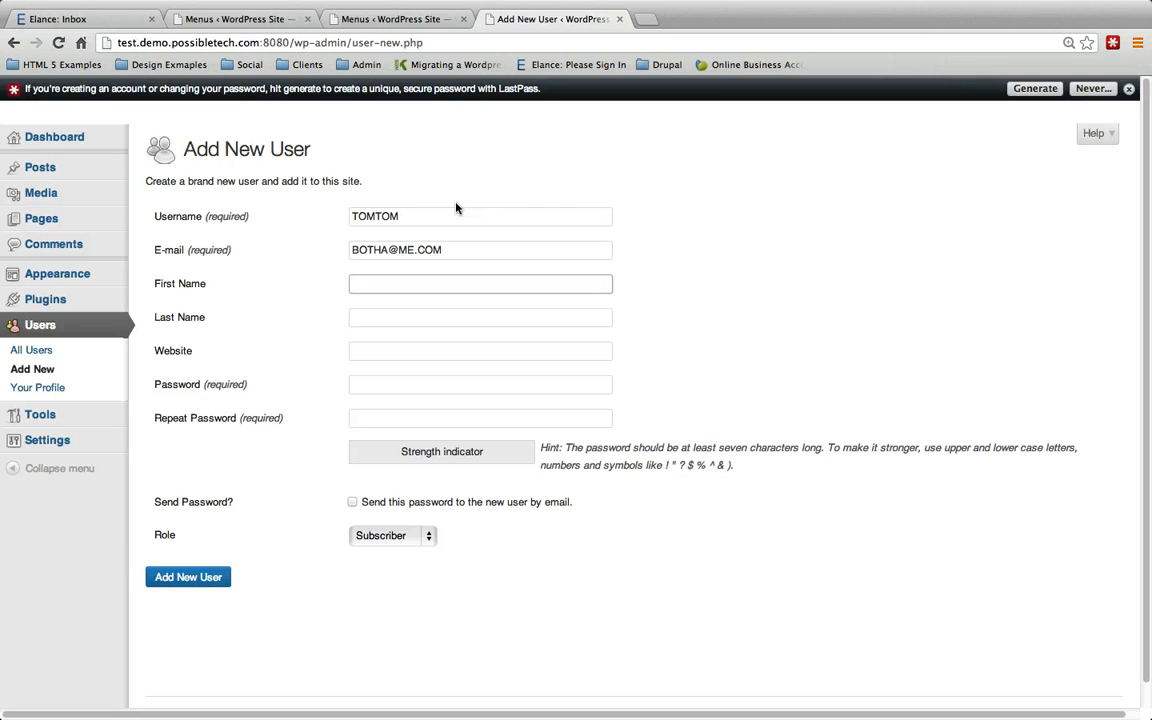
key(shift+Tab)
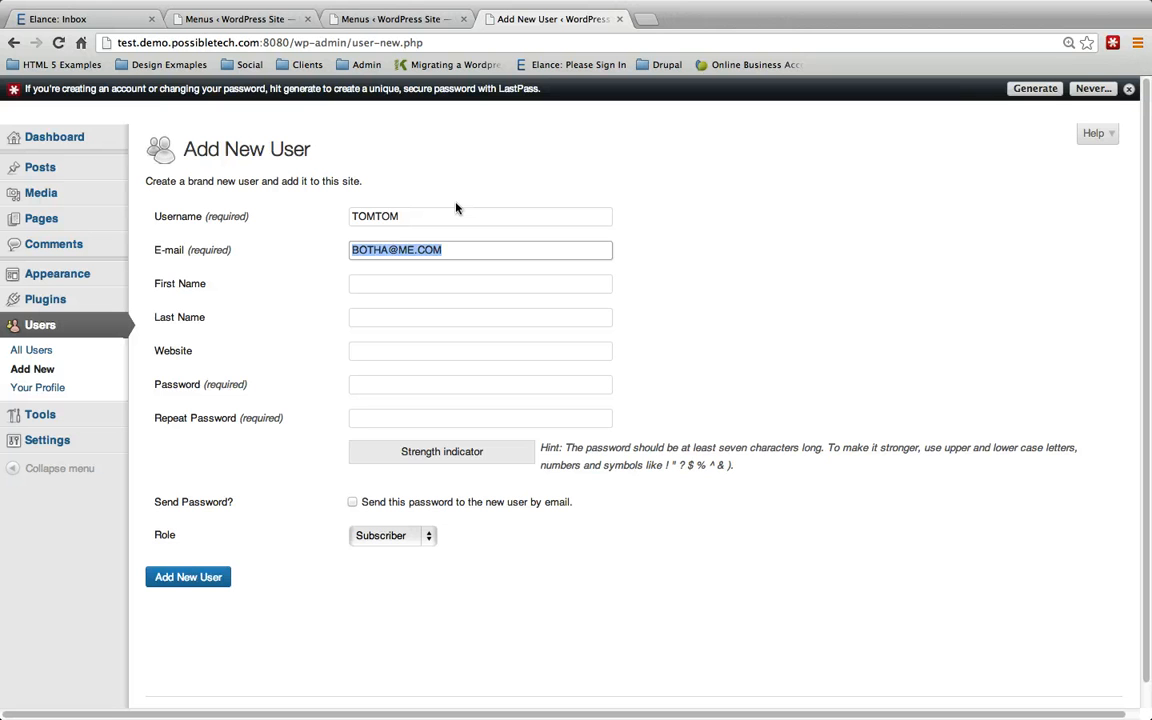
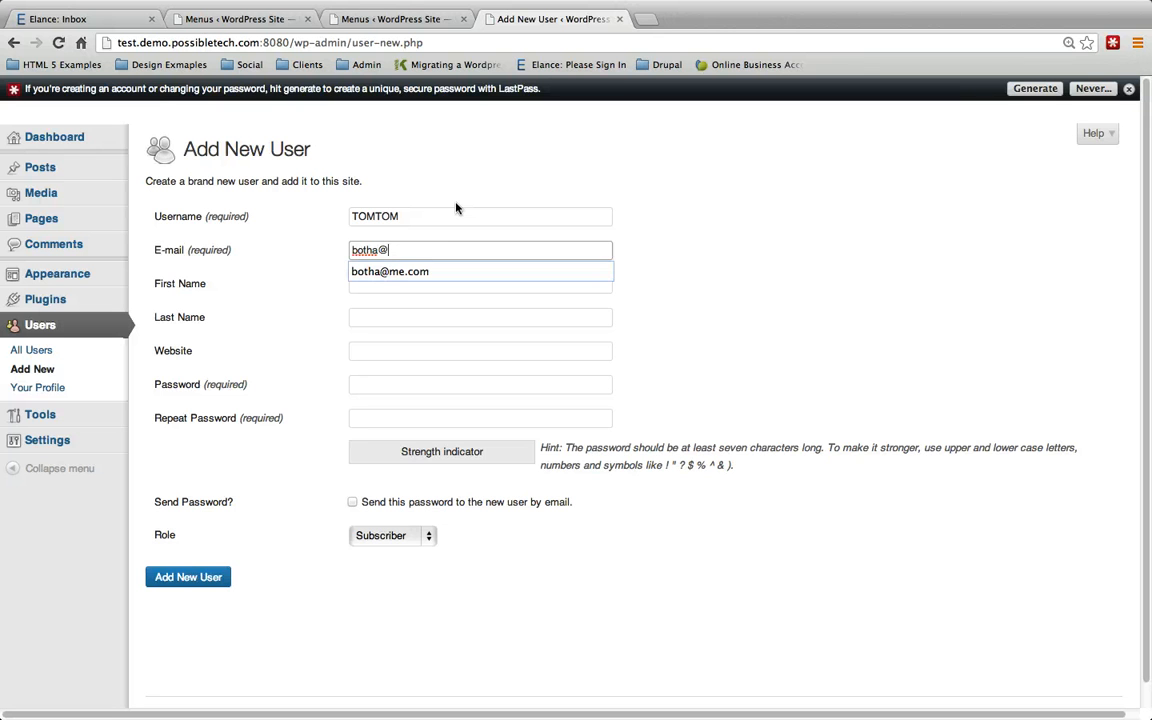
key(Tab)
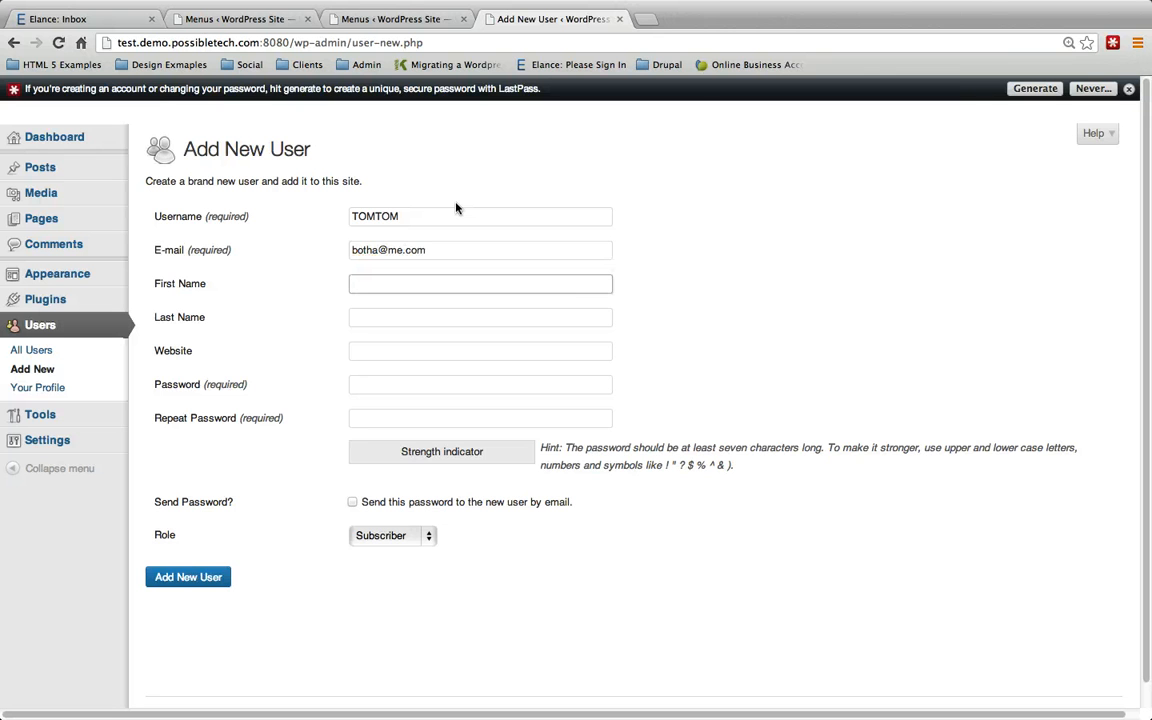
key(Tab)
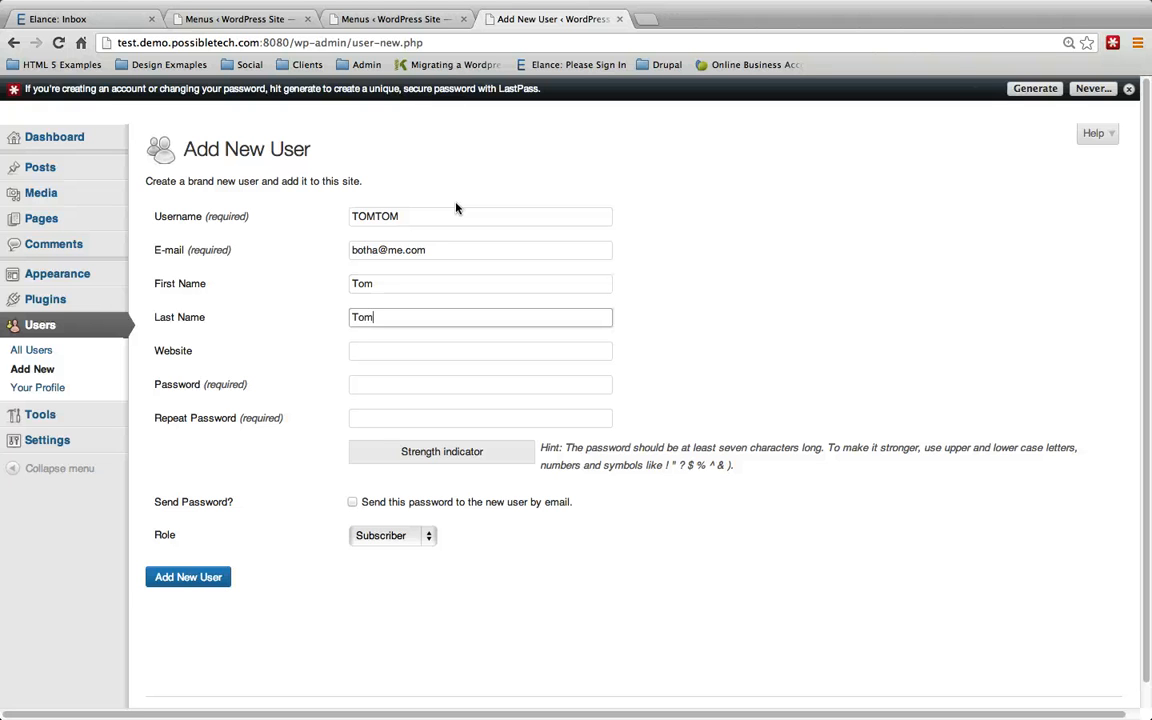
key(Tab)
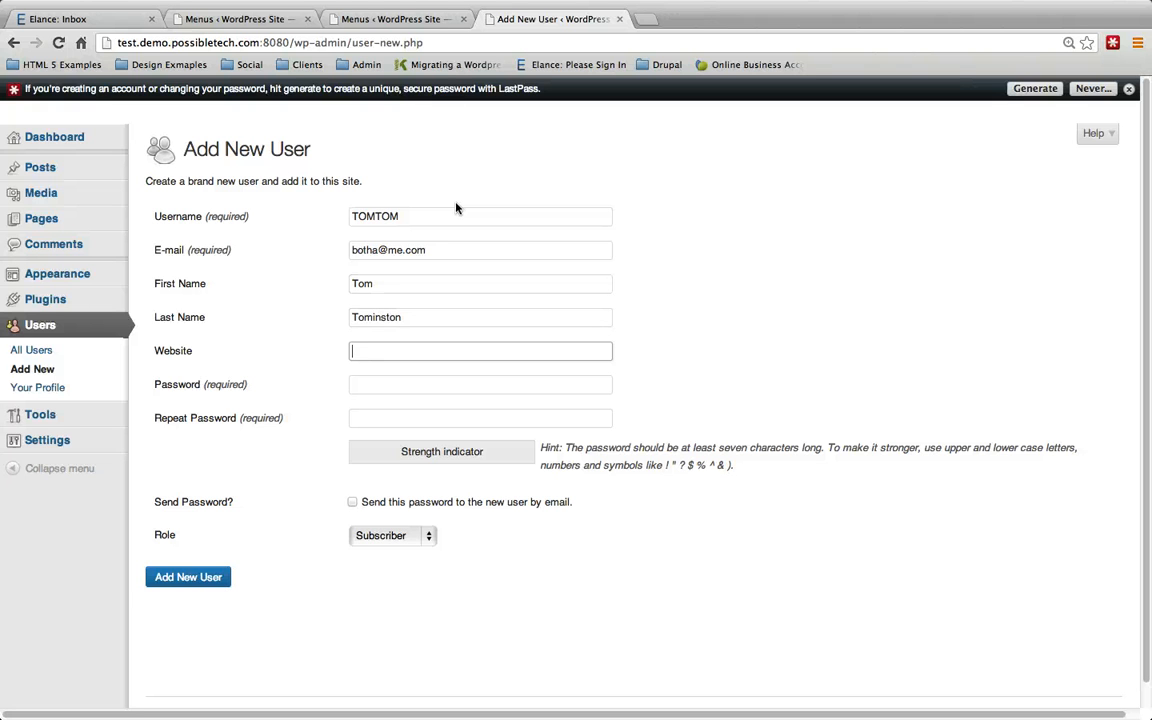
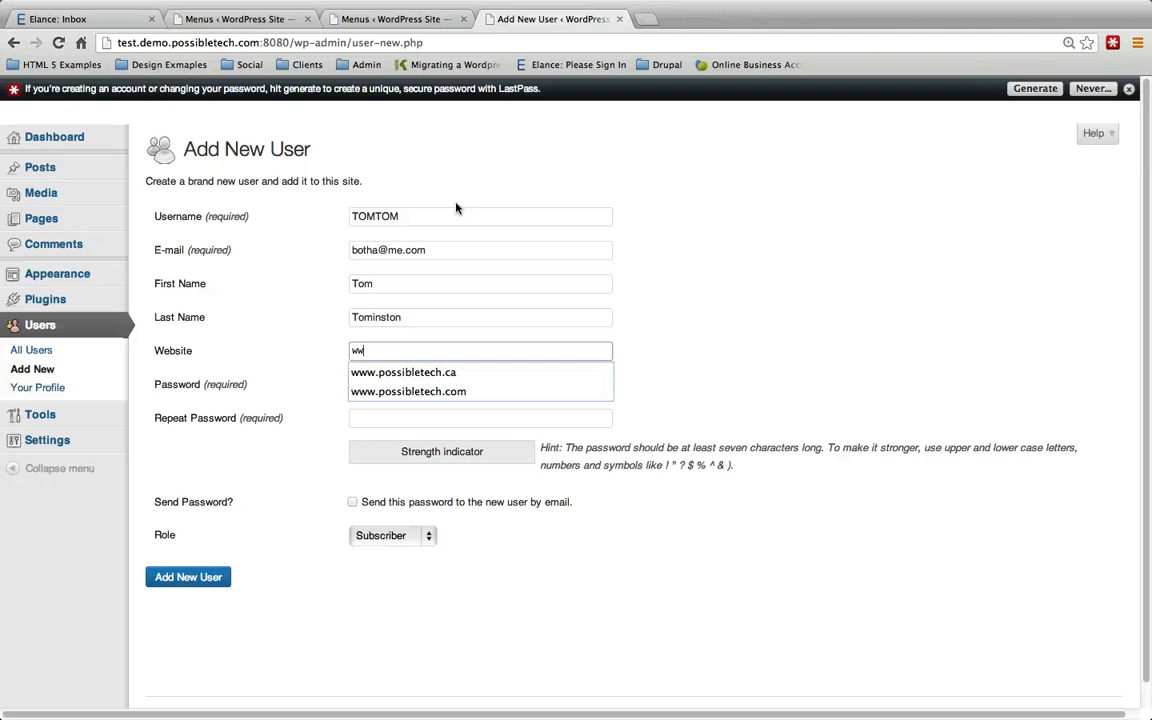
key(Tab)
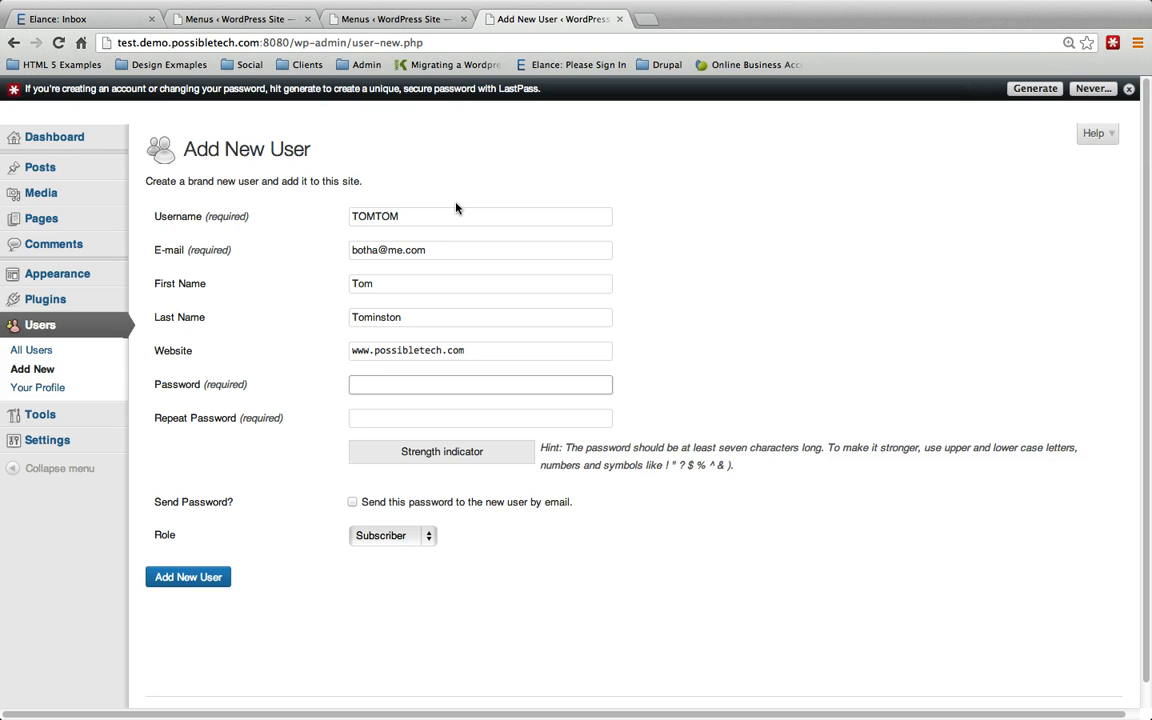
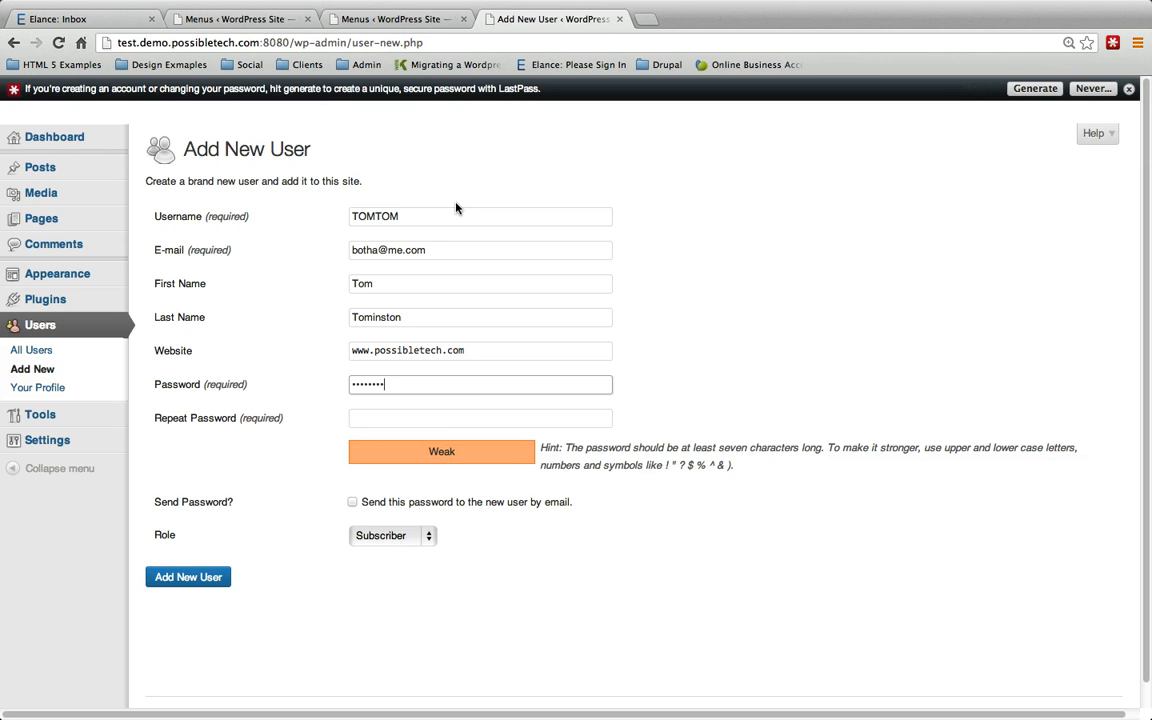
key(Tab)
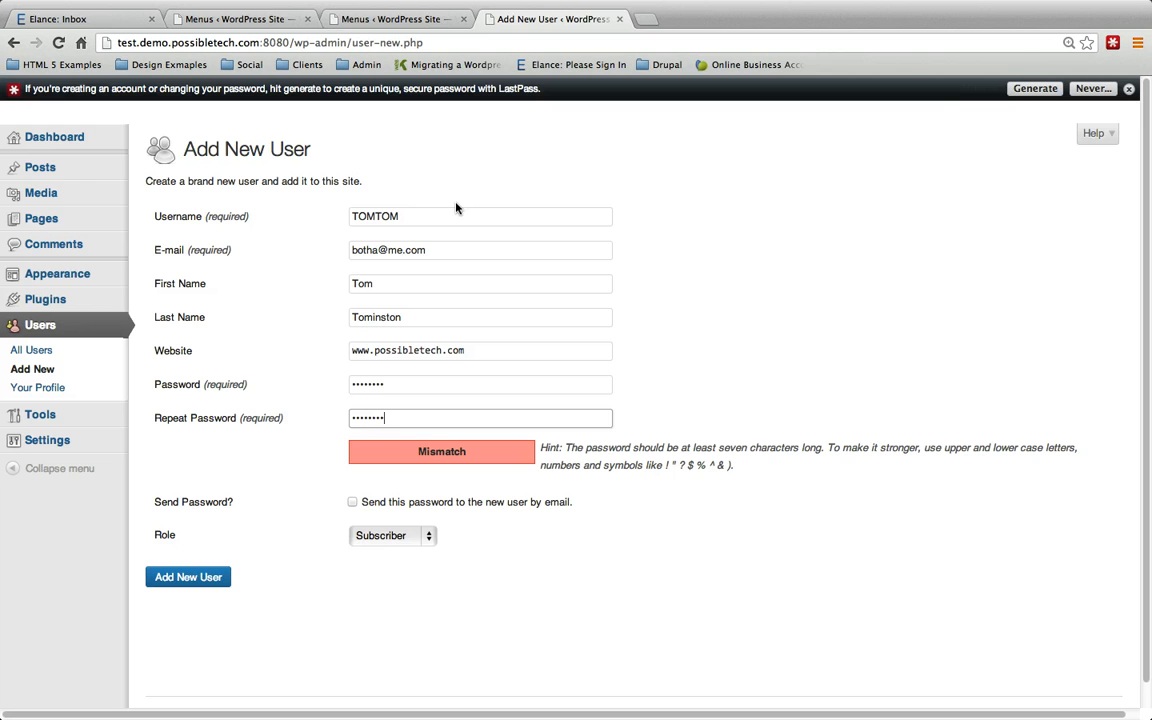
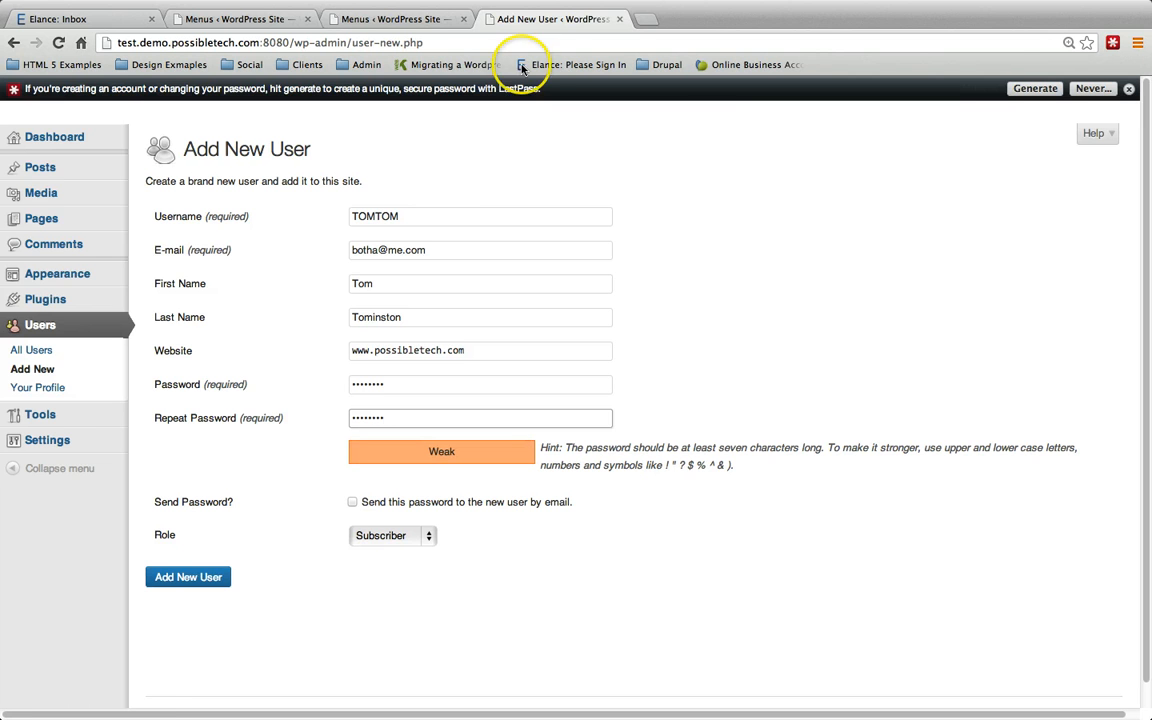
Step: Keep the Subscriber role without e-mailing the password, and create the account
scroll(600, 400, down, 1)
click(369, 481)
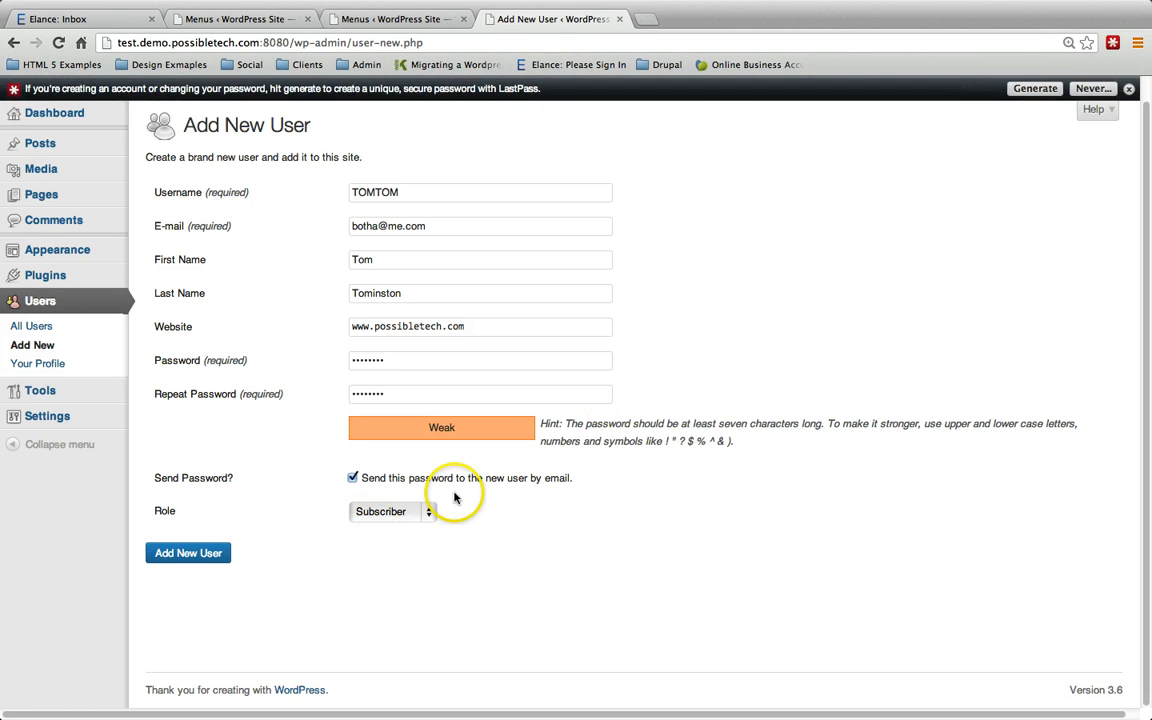
click(421, 481)
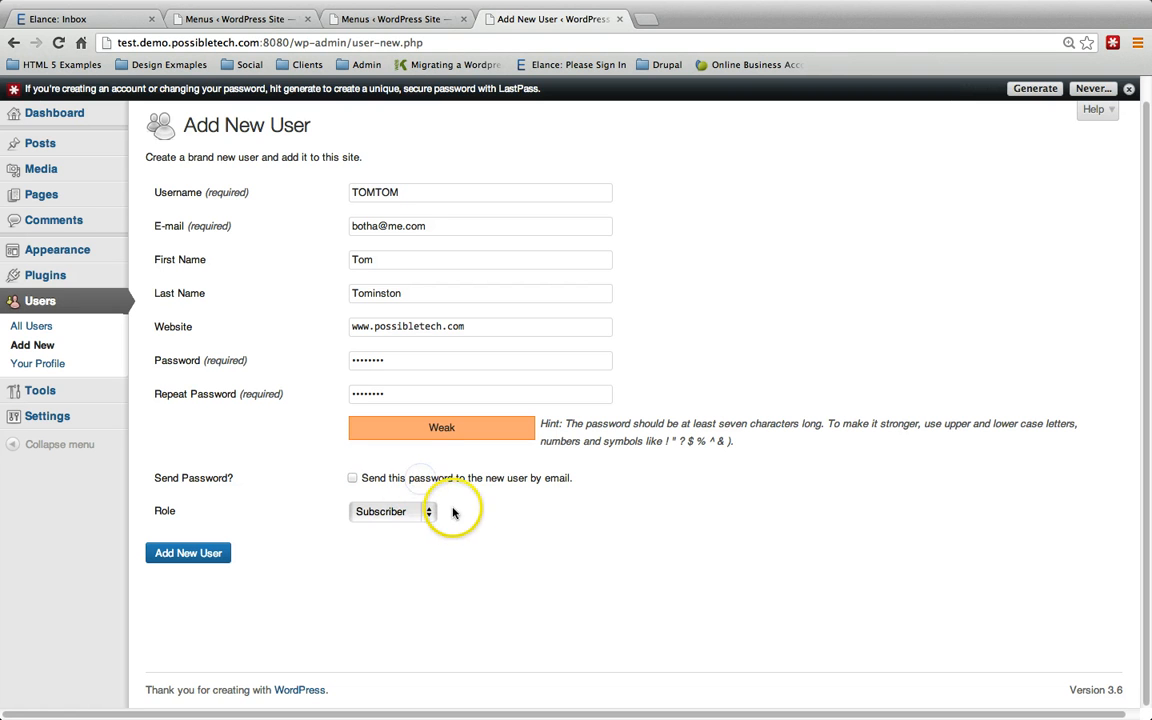
click(411, 511)
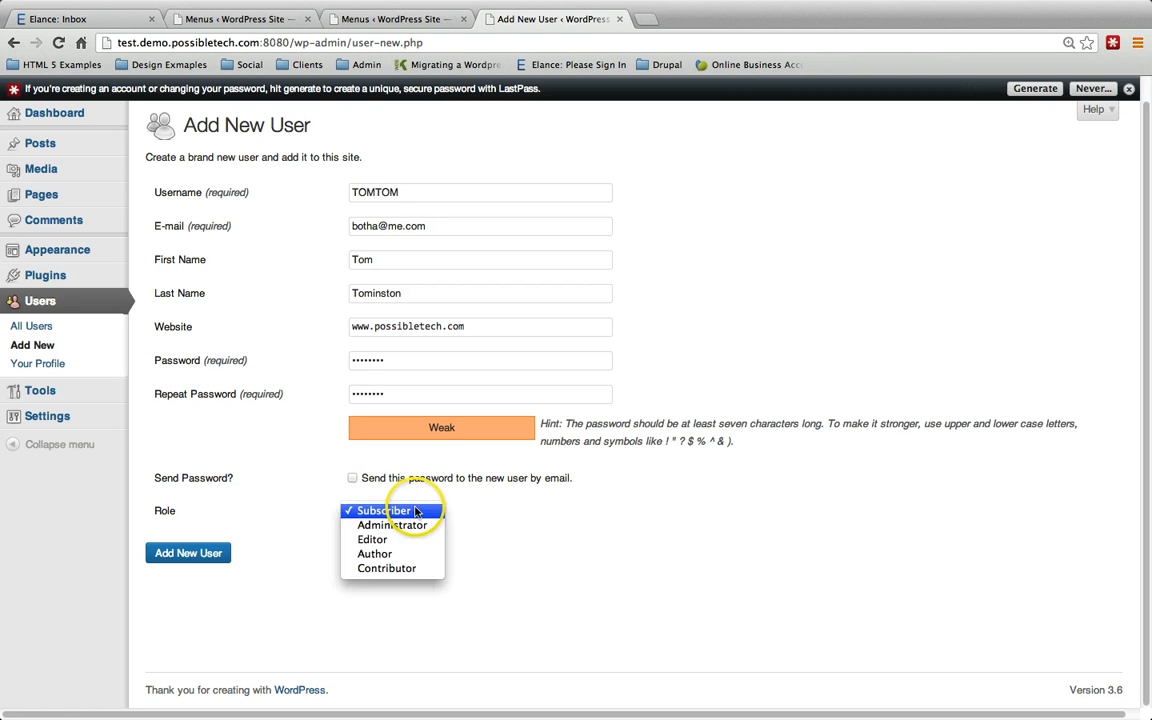
click(355, 510)
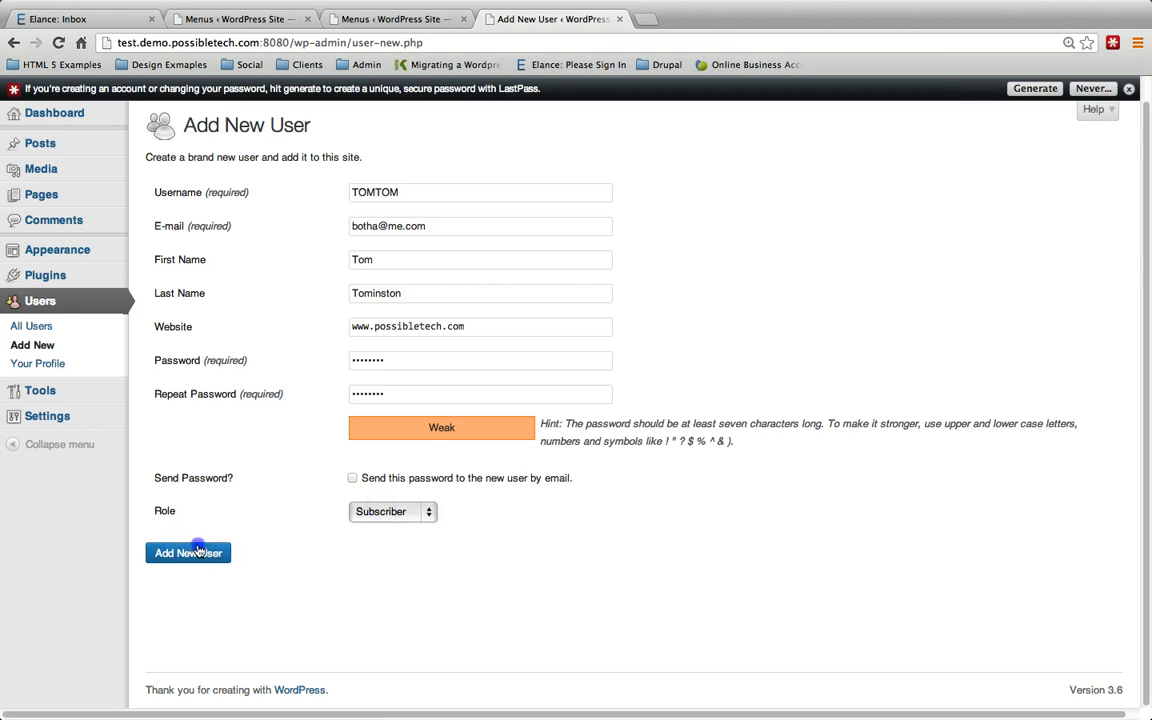
click(175, 553)
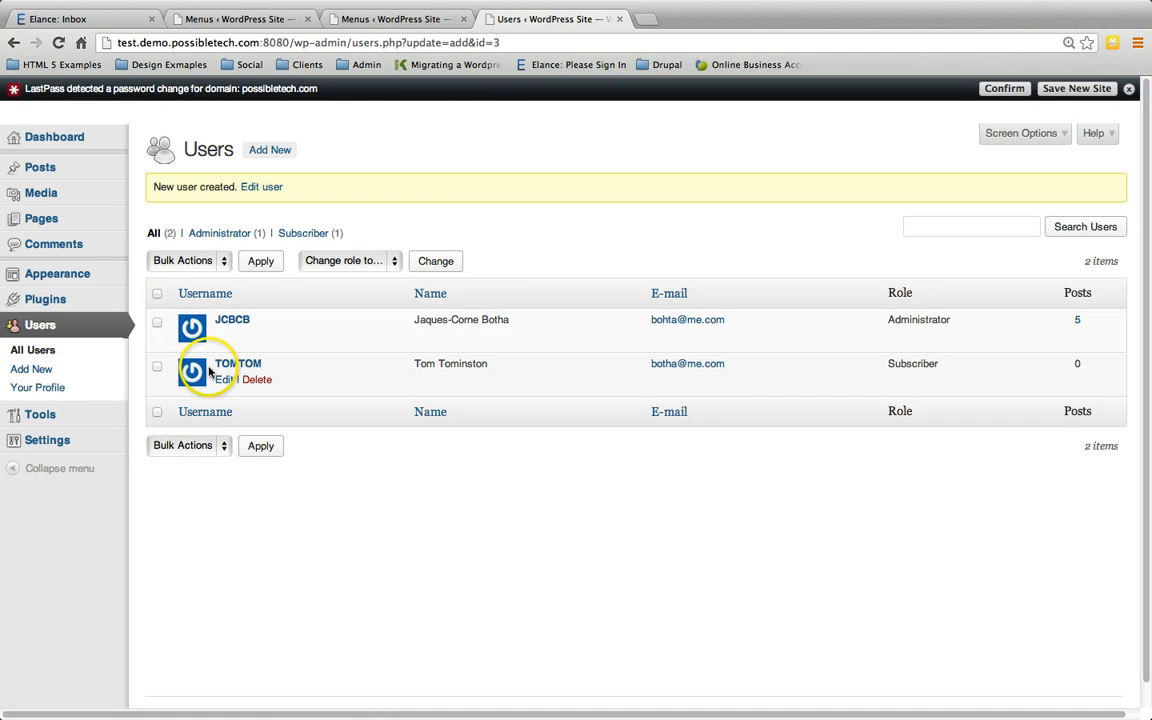
drag(414, 363, 461, 363)
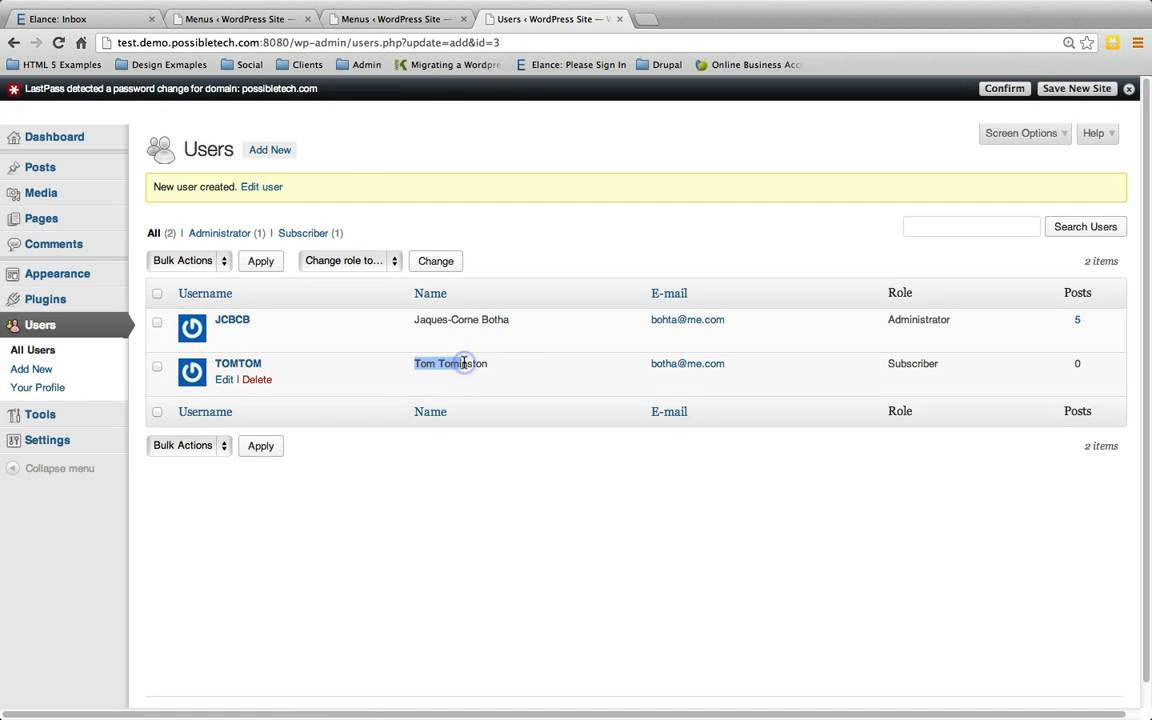
click(488, 525)
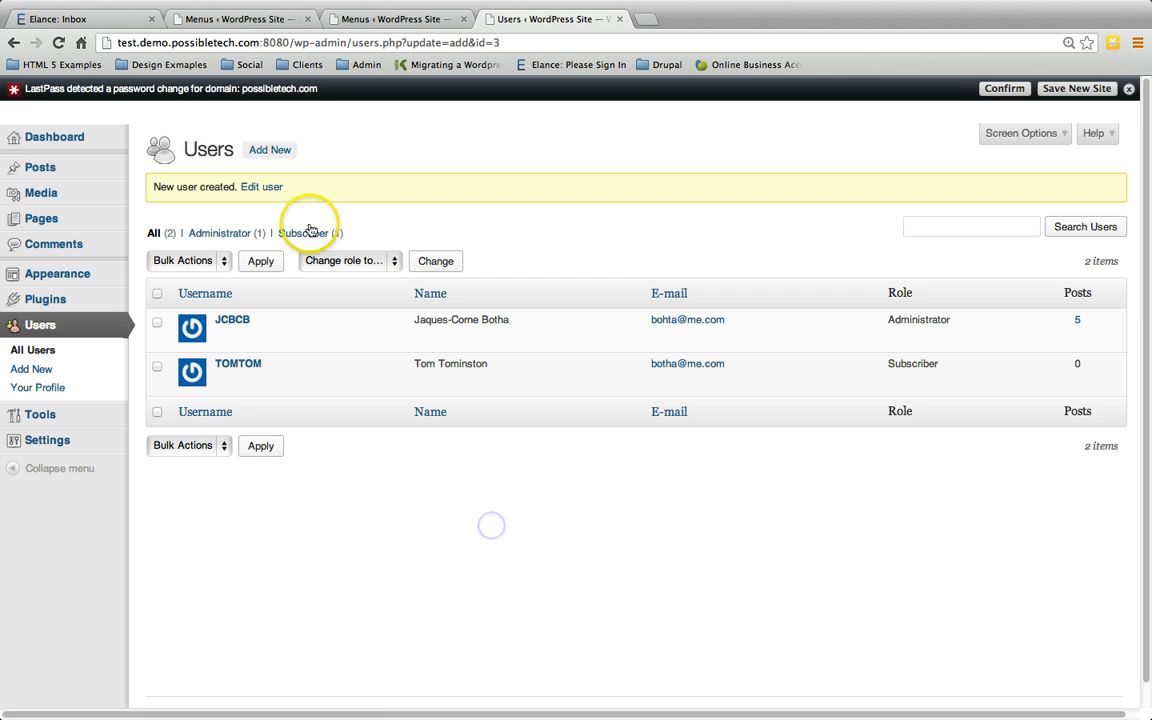
click(270, 150)
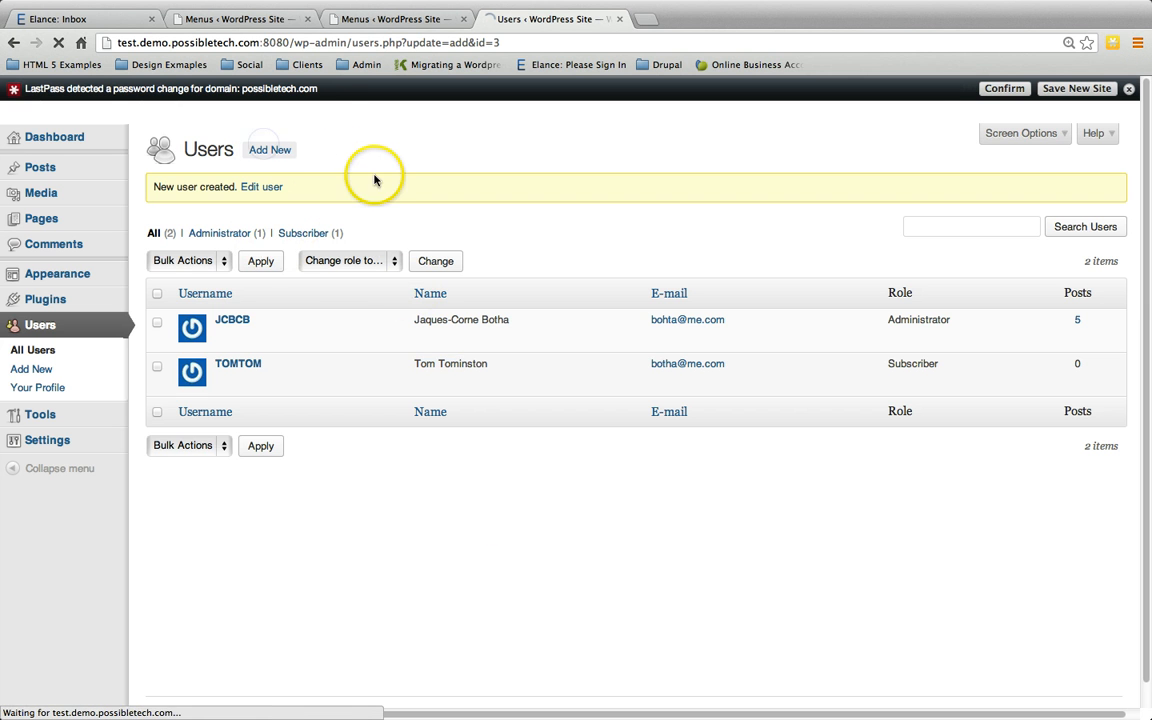
Step: Enter the second user's username and e-mail address
click(368, 216)
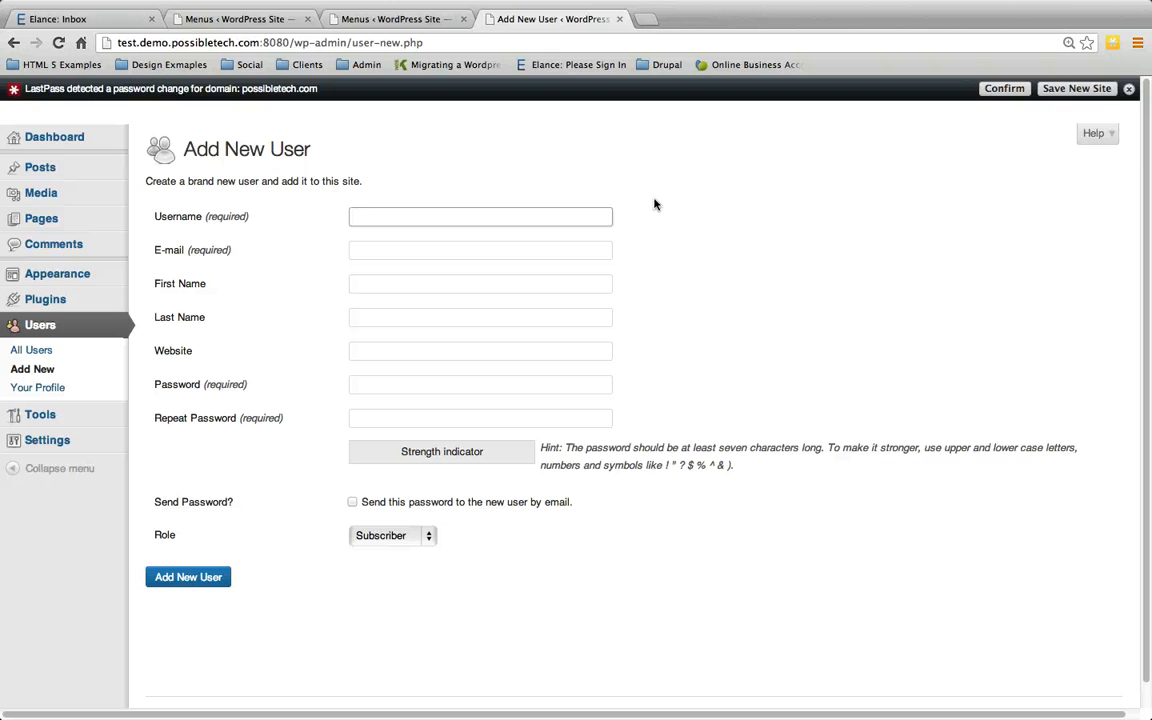
text(El)
key(Tab)
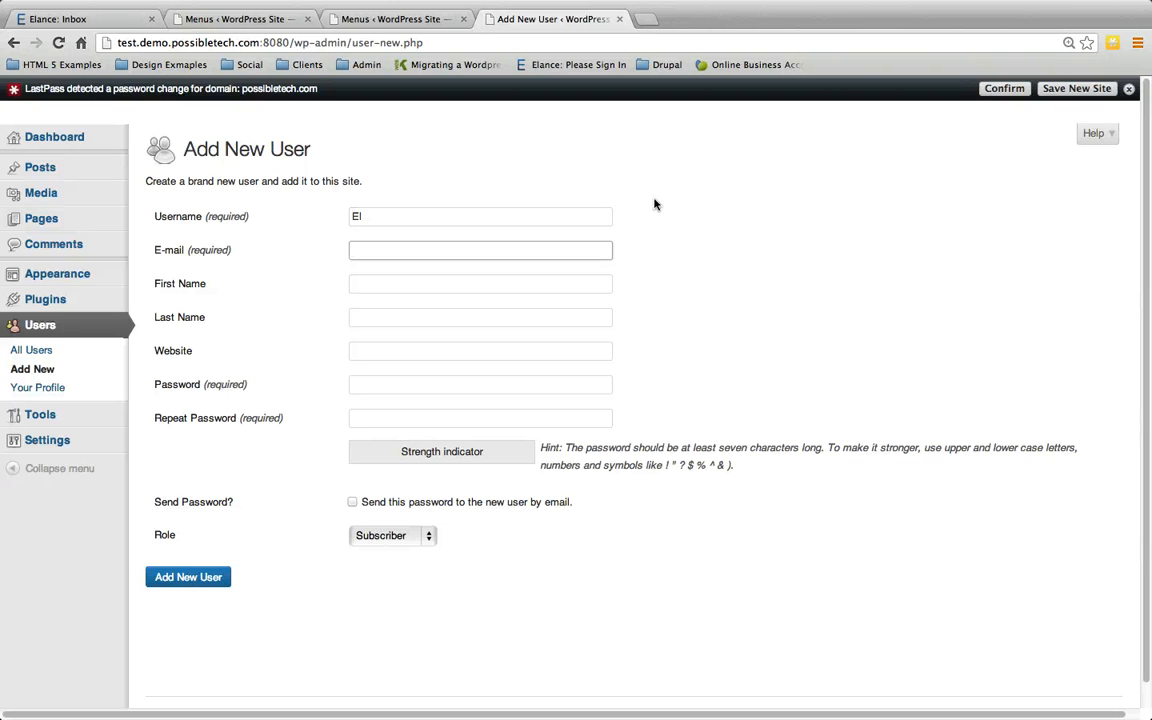
key(shift+Tab)
text(1234)
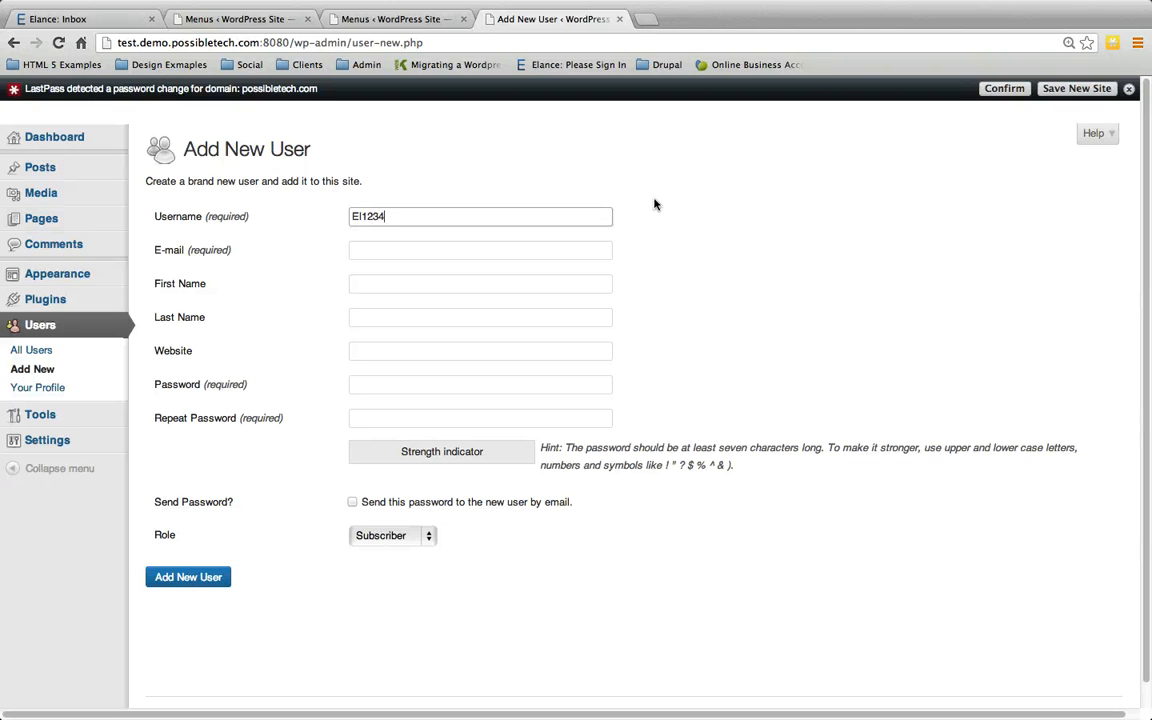
text(5)
key(Tab)
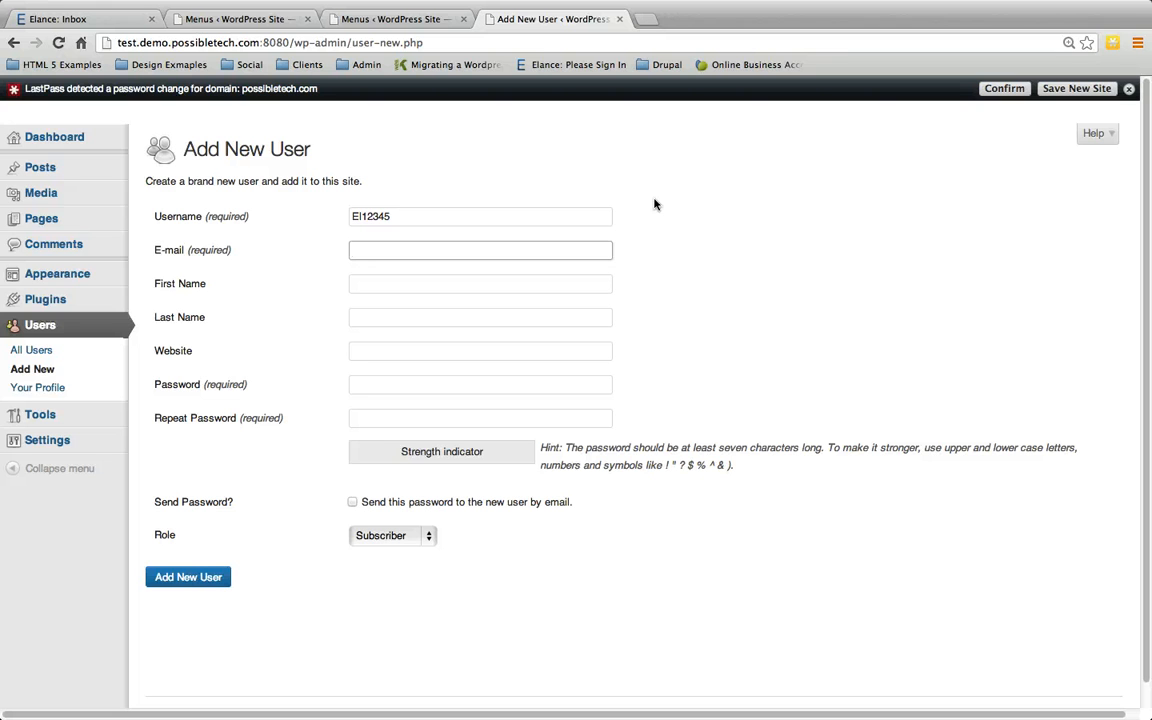
text(el@el.com)
key(Tab)
text(El)
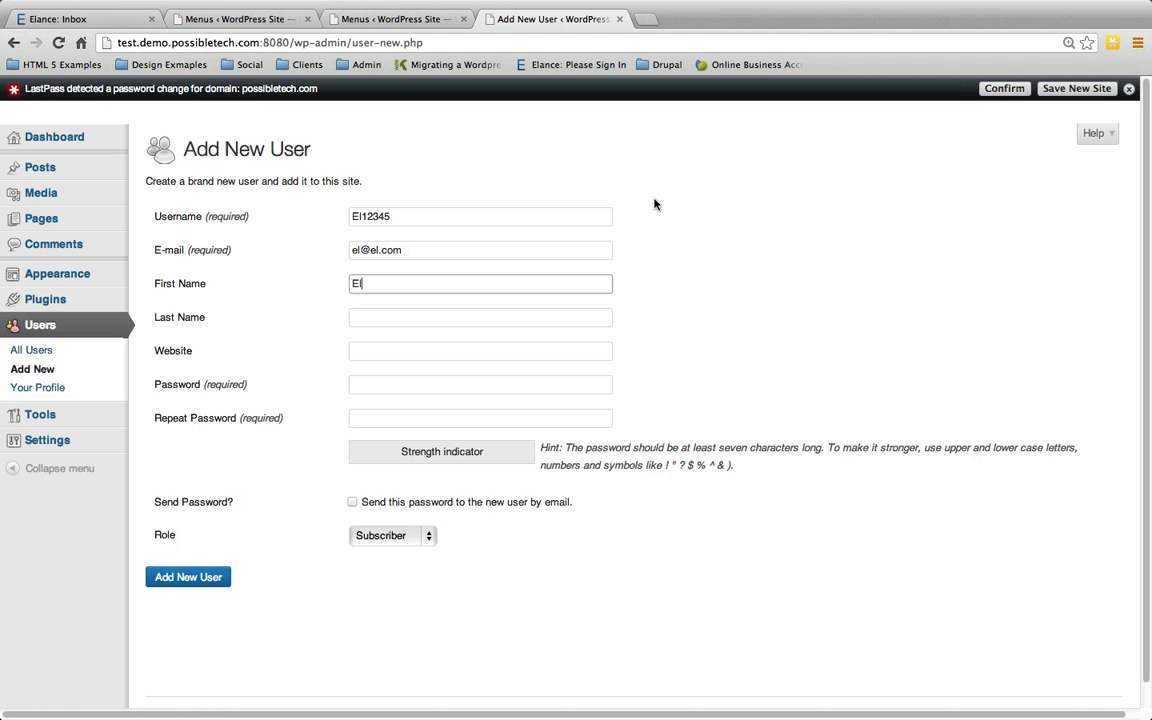
key(Tab)
text(EL)
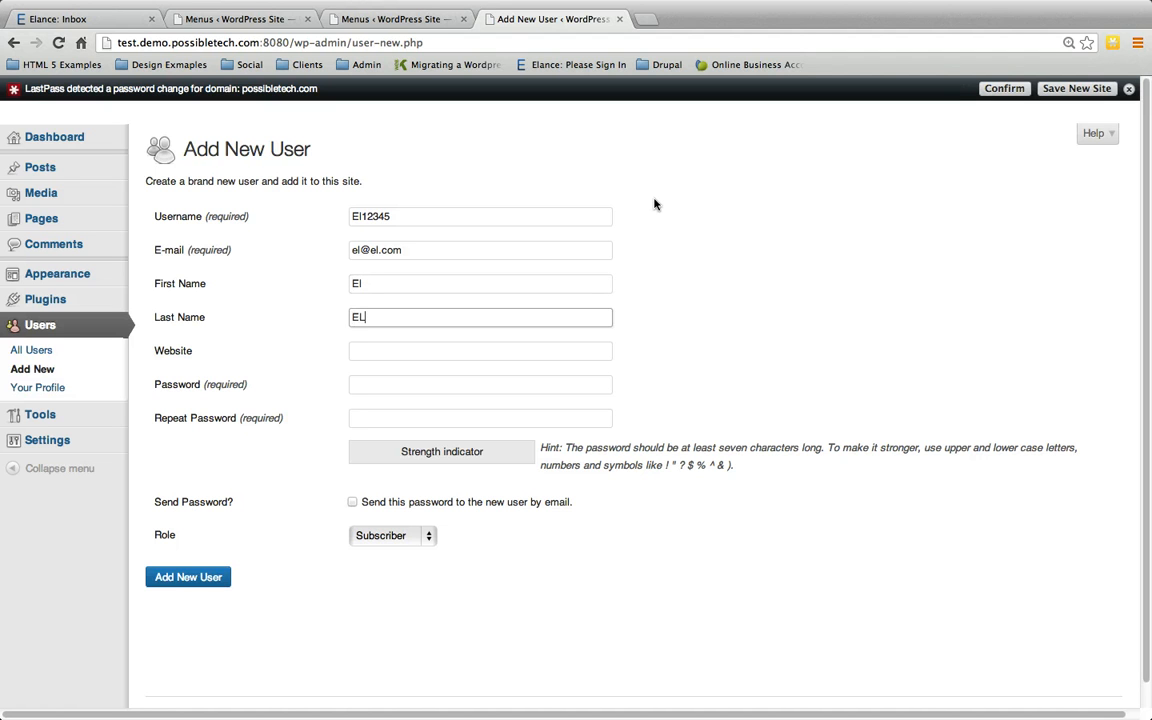
key(Tab)
text(www.possi)
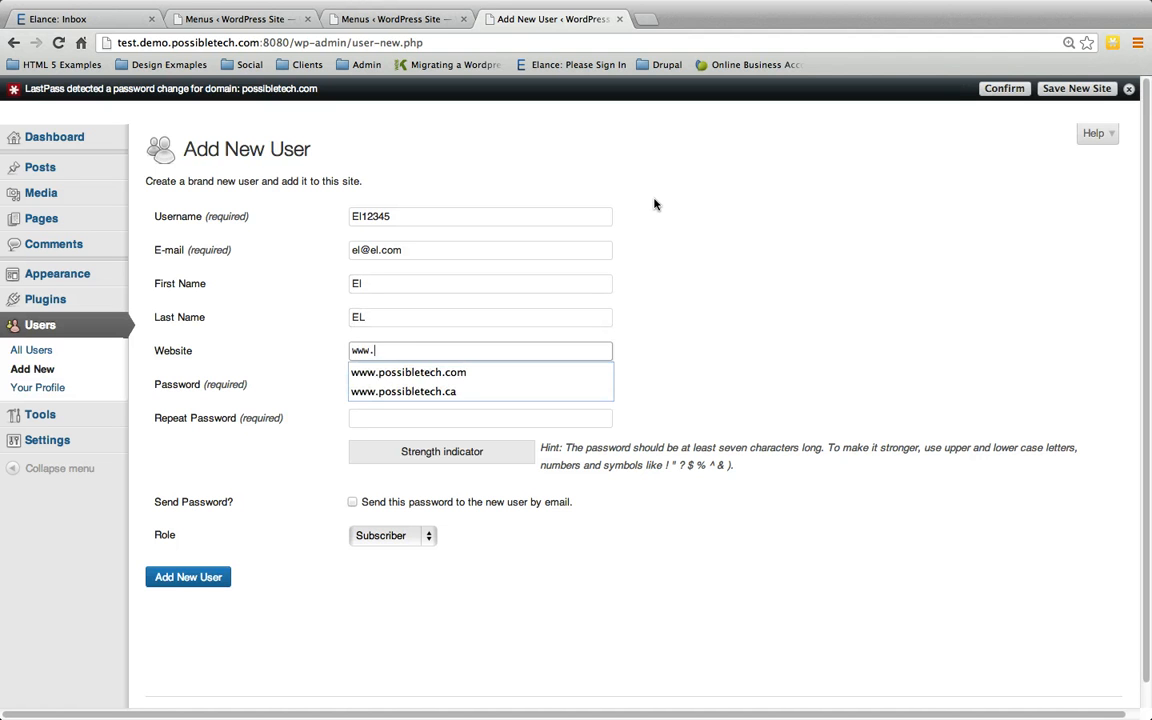
key(Down)
key(Down)
key(Tab)
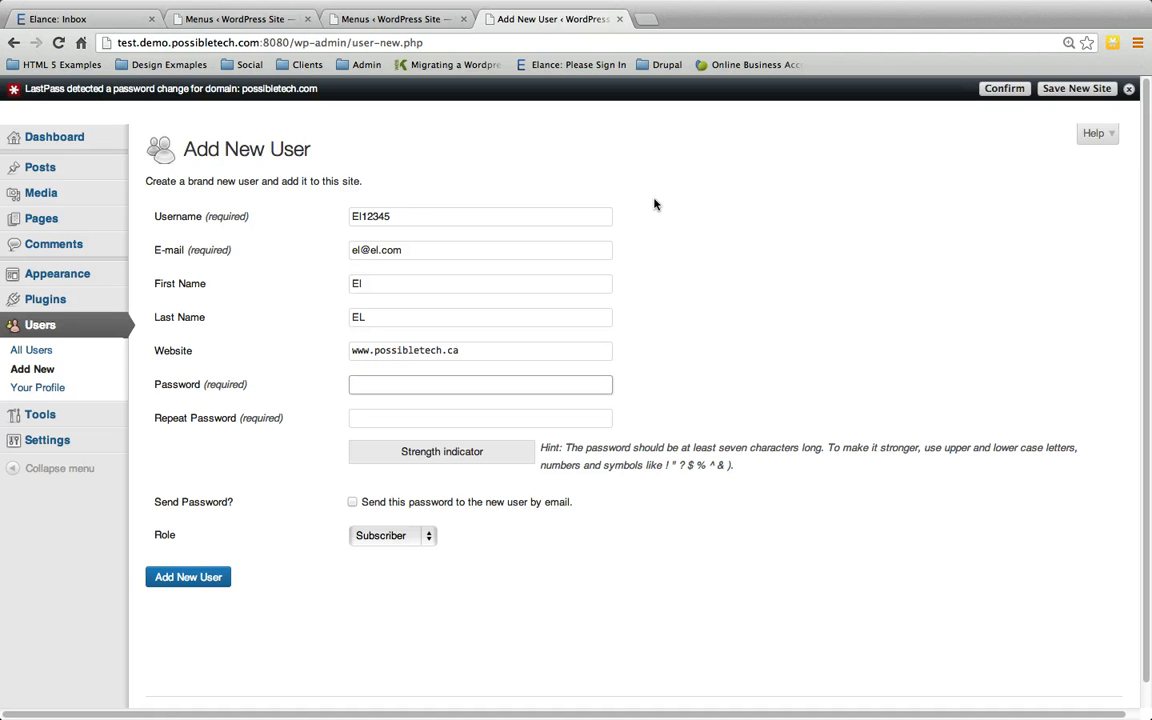
text(•••••••)
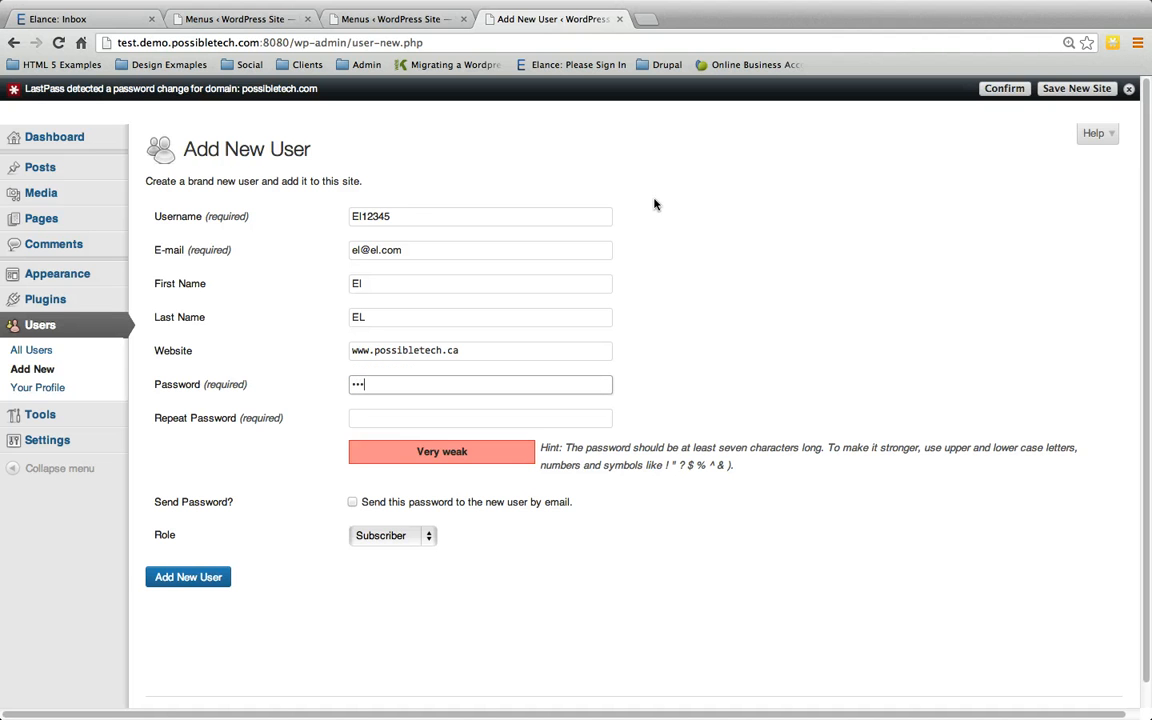
key(Tab)
text(••••••••)
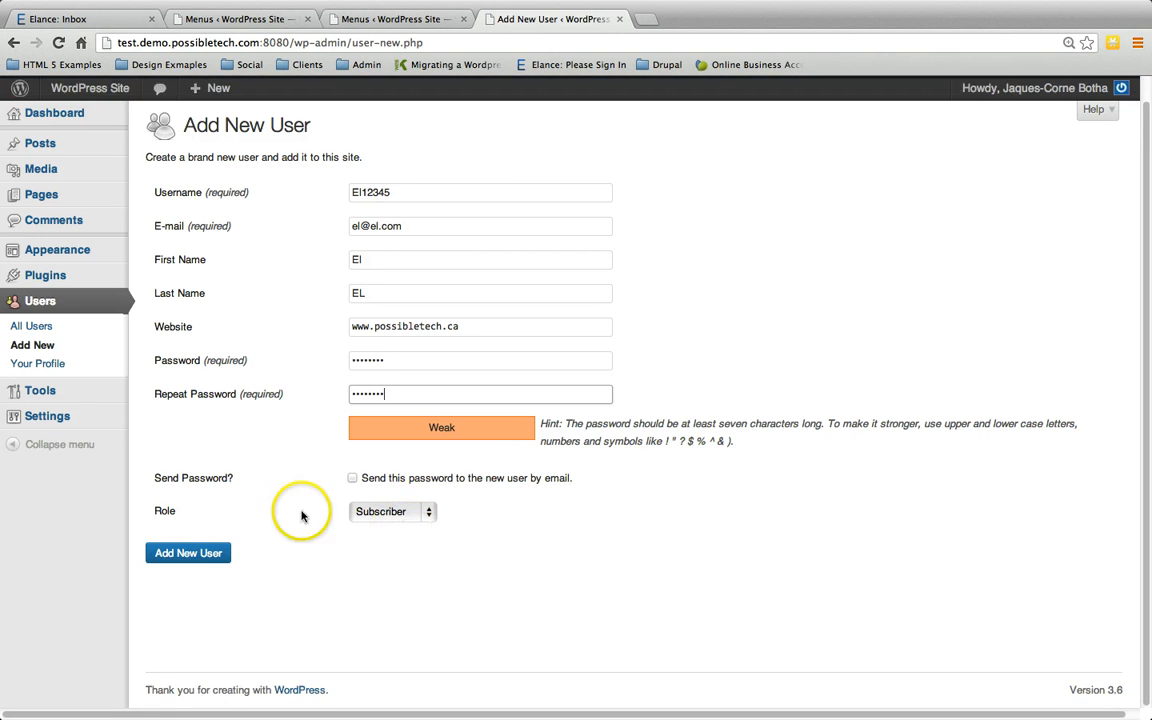
Step: Assign the Editor role and create the account
click(380, 511)
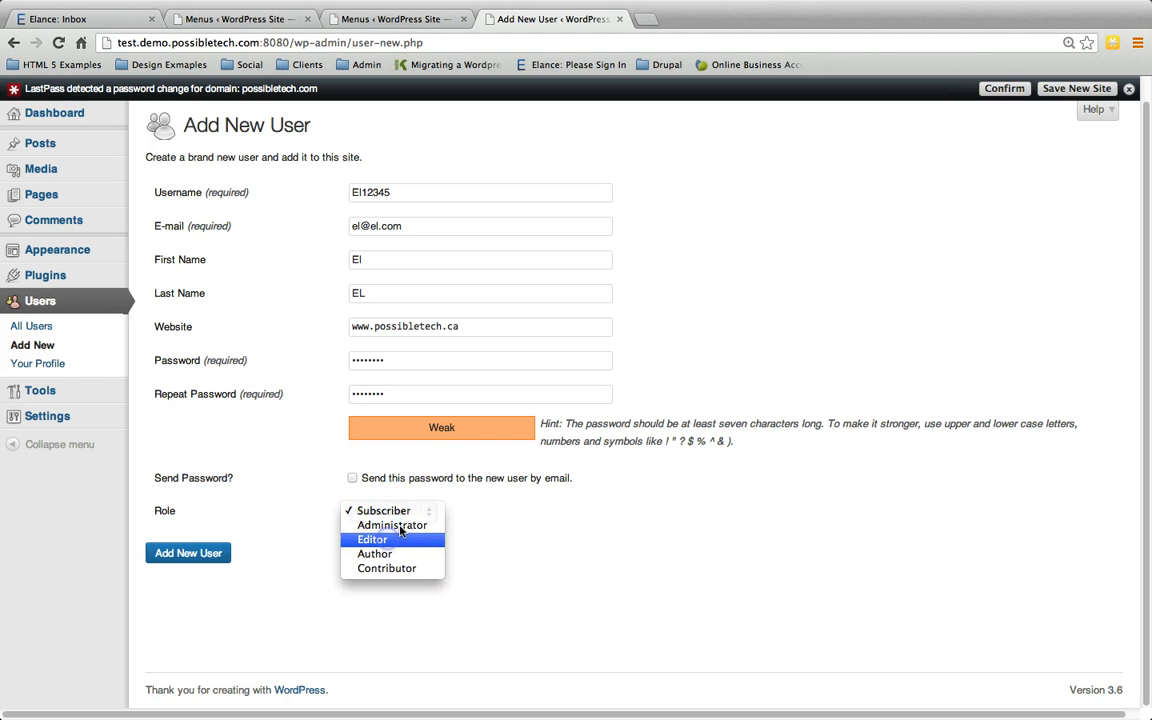
click(400, 539)
click(187, 552)
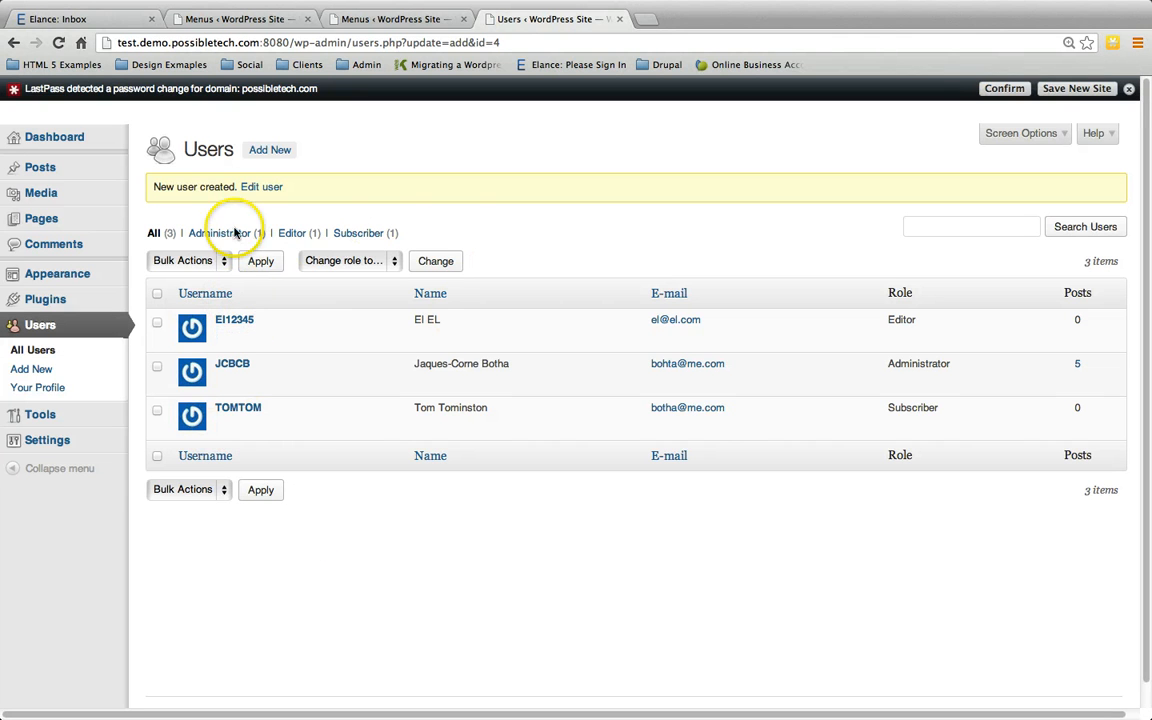
click(268, 147)
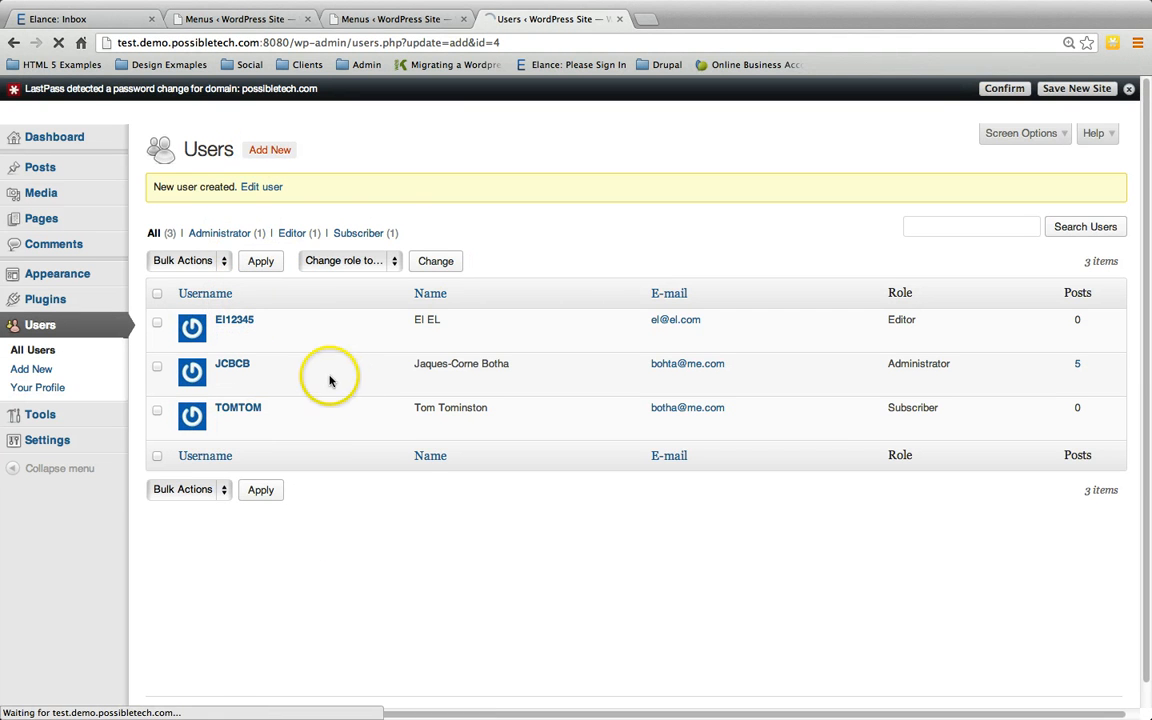
Step: Enter the third user's username and e-mail address
click(364, 212)
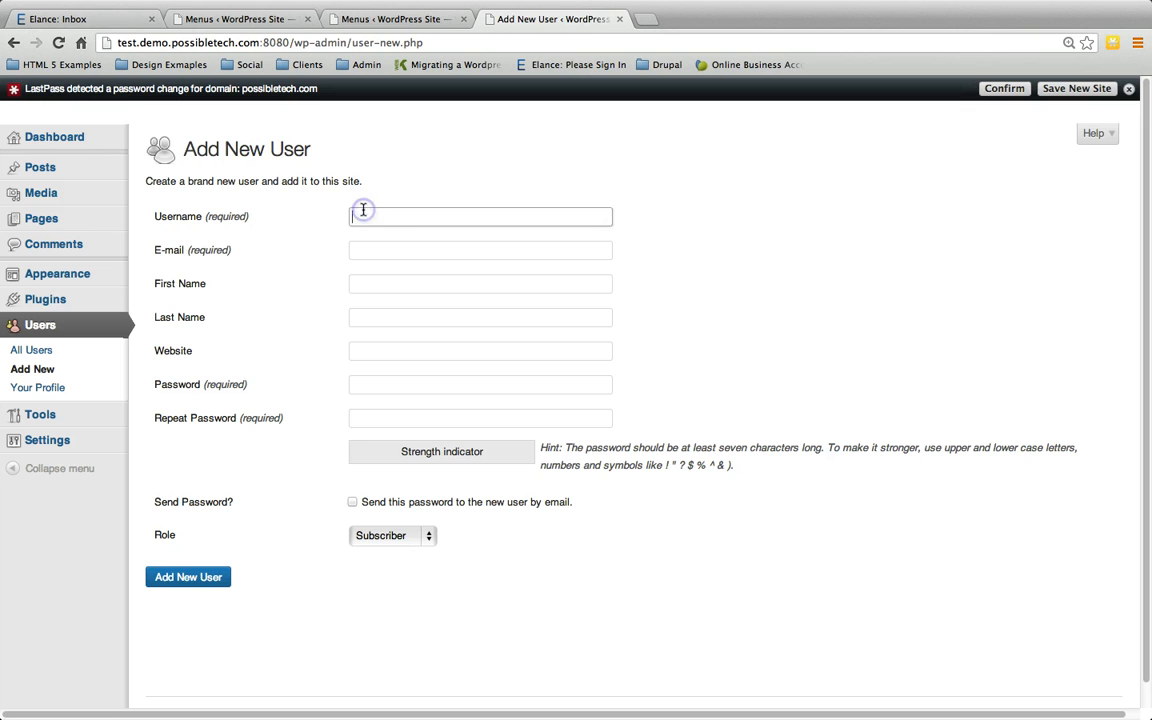
text(John)
key(Tab)
key(shift+Tab)
text(John12345)
key(Tab)
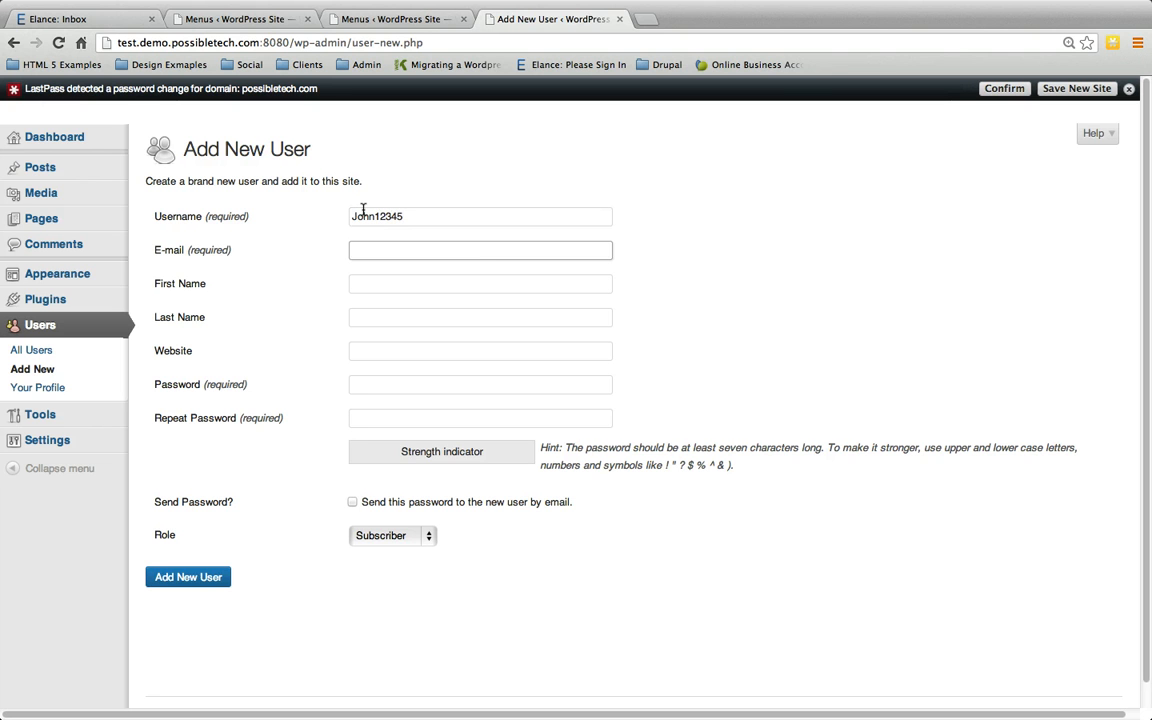
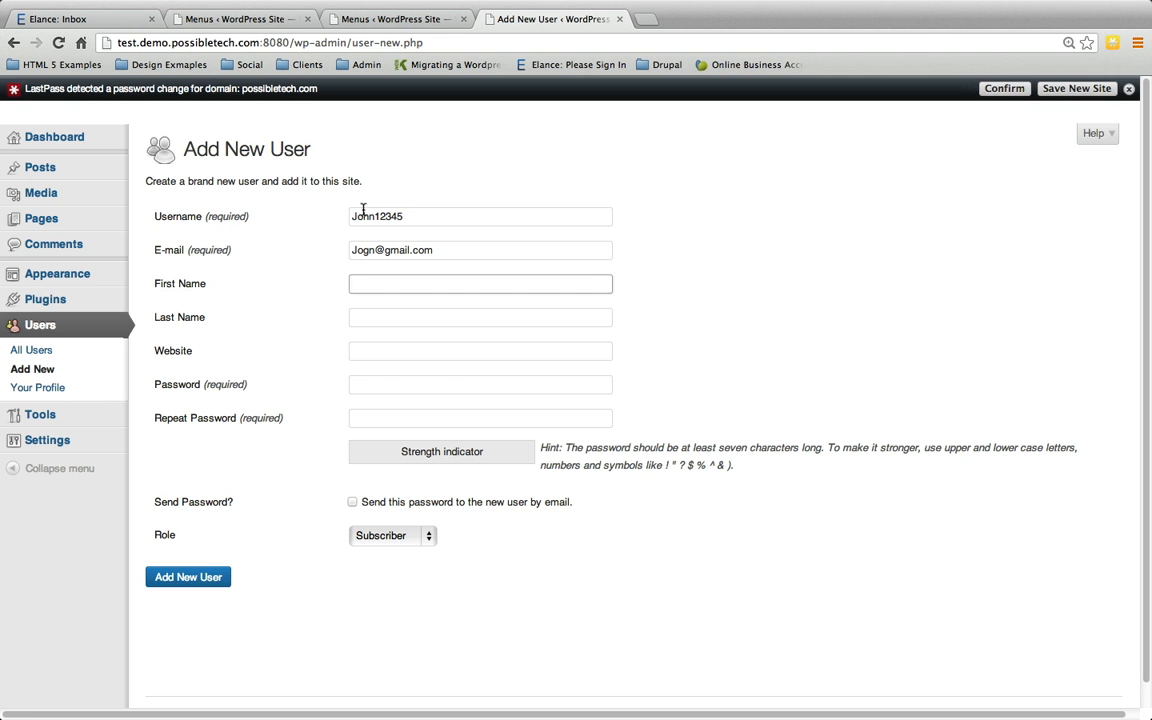
Step: Add first and last name, website possibletech.com and a matching password
text(John)
key(Tab)
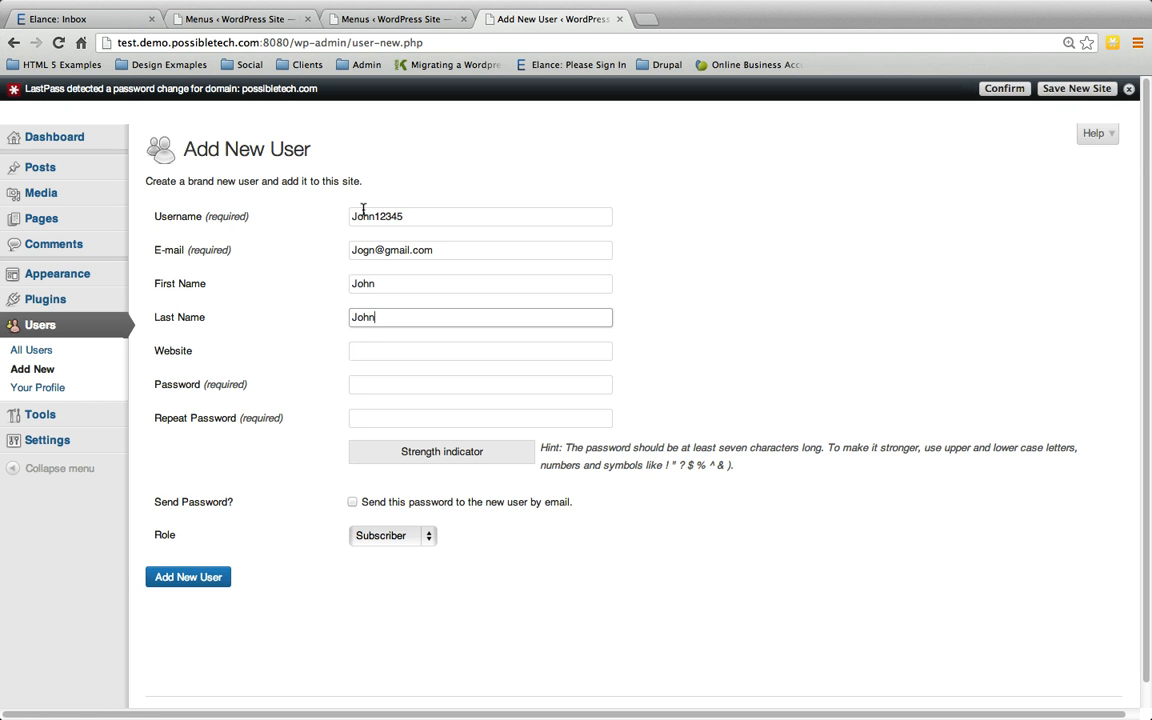
text(Johnson)
key(Tab)
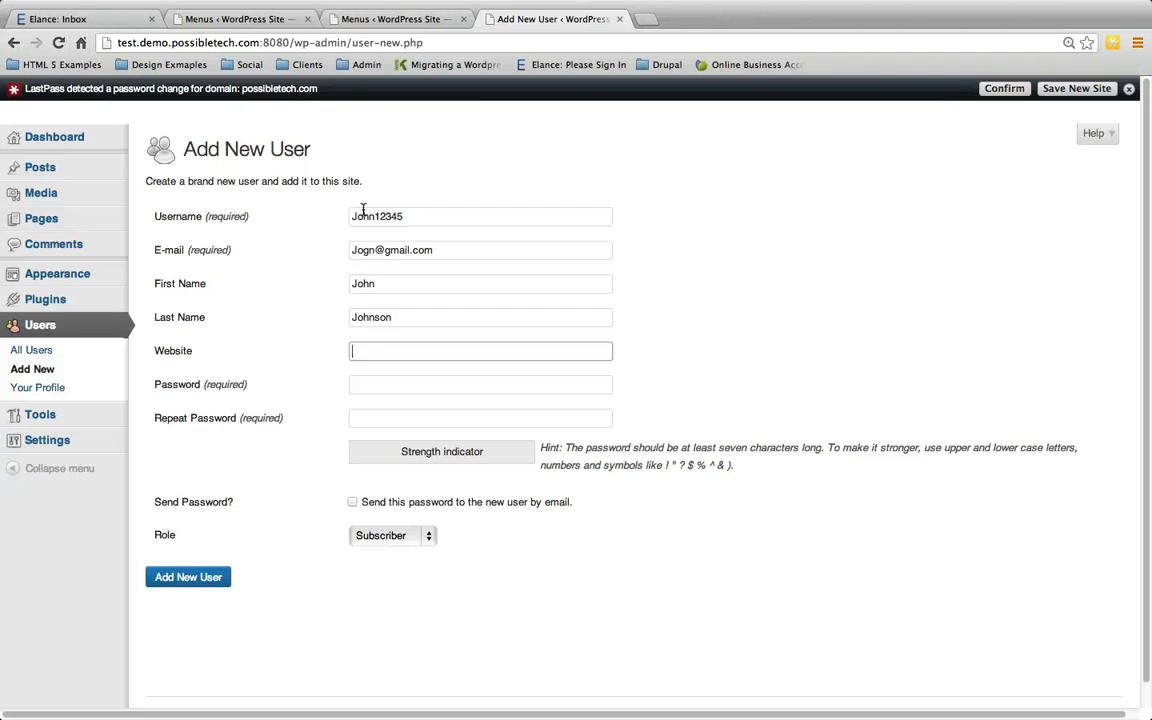
text(www.p)
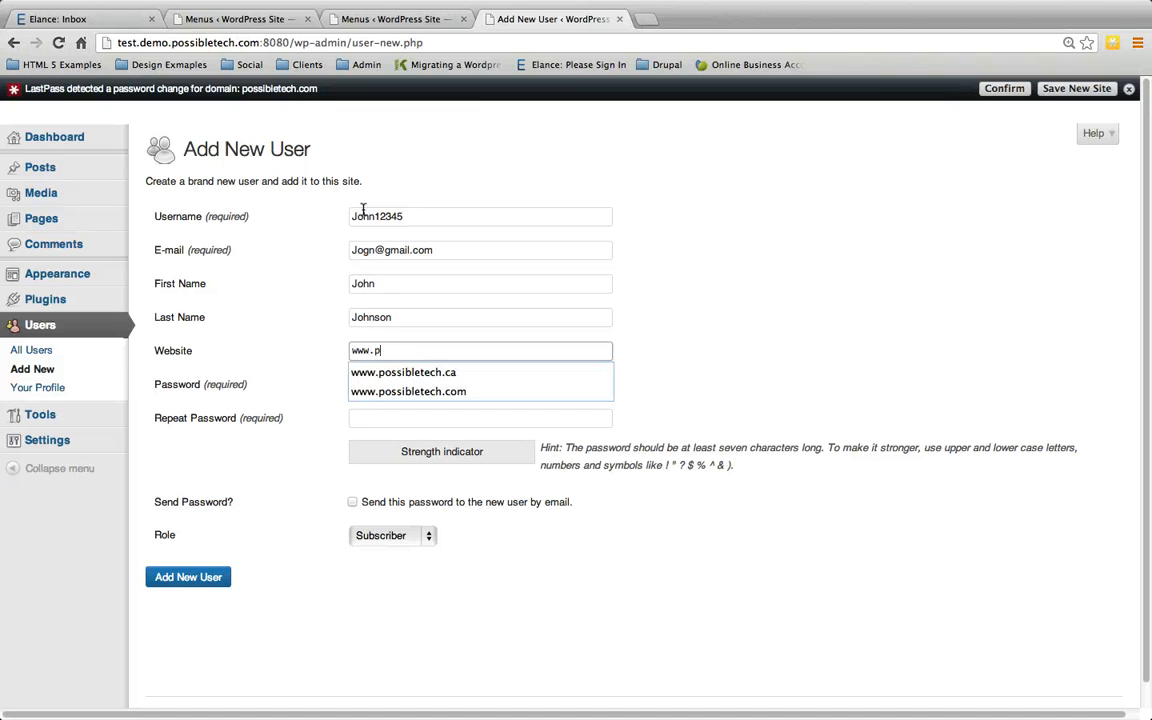
text(o)
key(Down)
key(Down)
key(Tab)
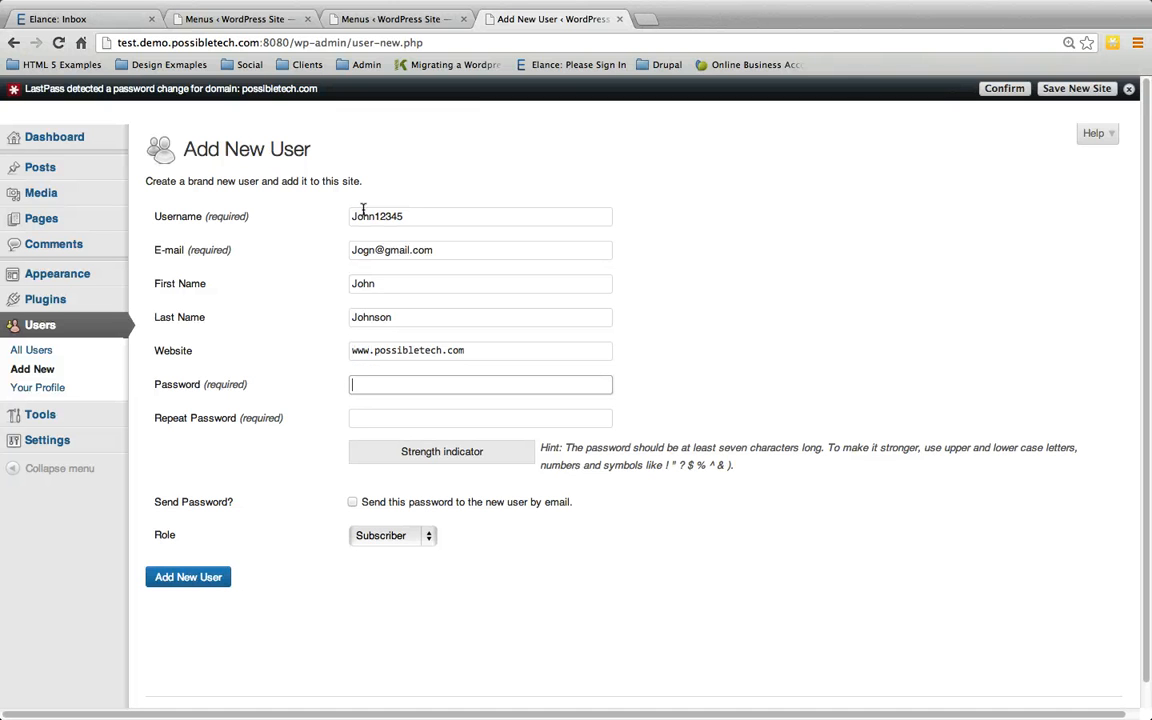
text(••••••••)
key(Tab)
text(•)
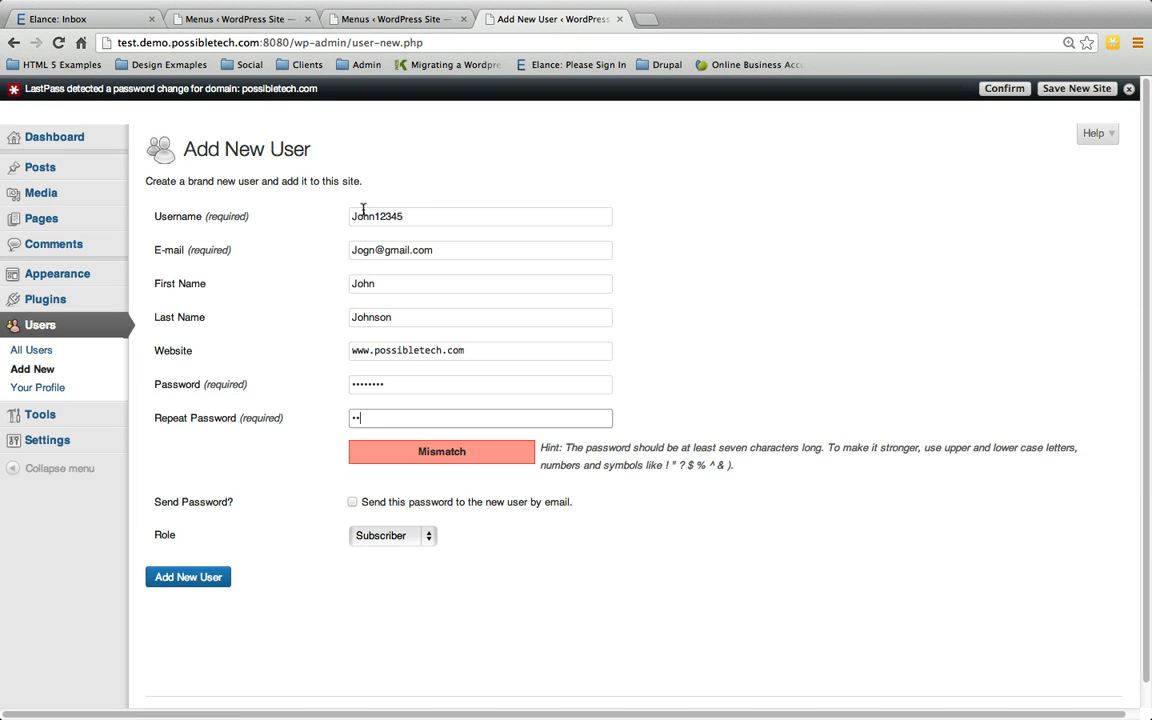
key(BackSpace)
key(BackSpace)
text(••••••••)
Step: Assign the Author role and create the account
click(395, 536)
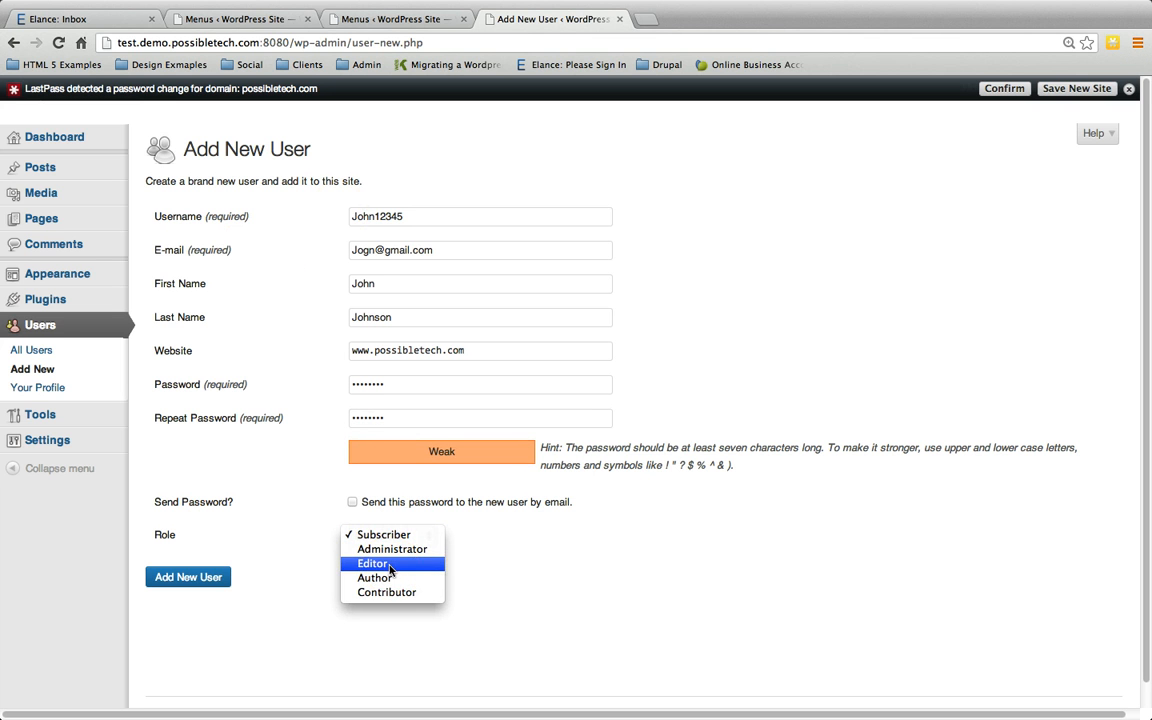
click(373, 577)
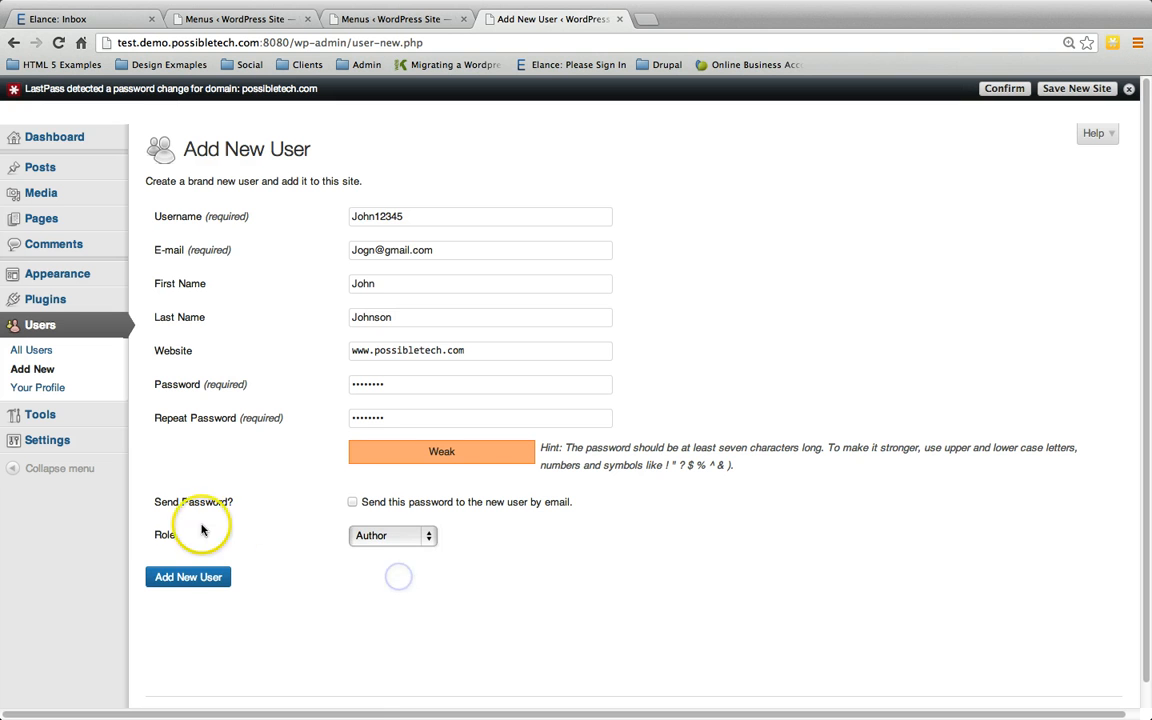
click(167, 585)
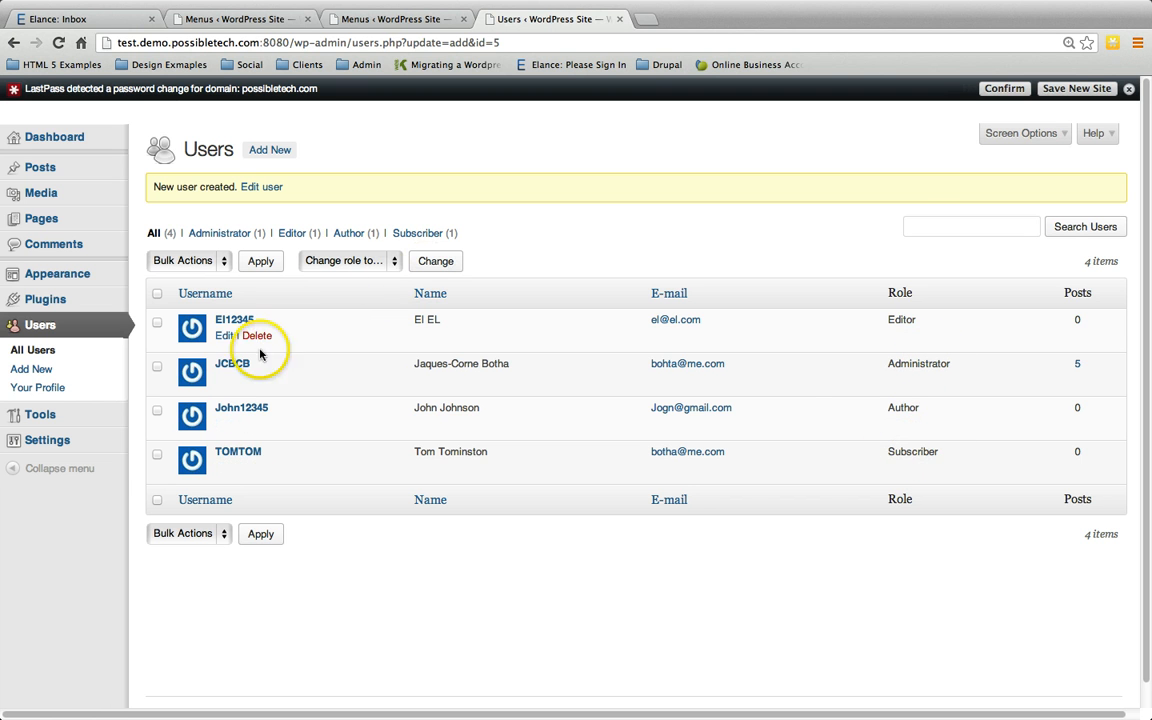
Step: Start a new user, check the role options, and enter the username and e-mail
click(268, 150)
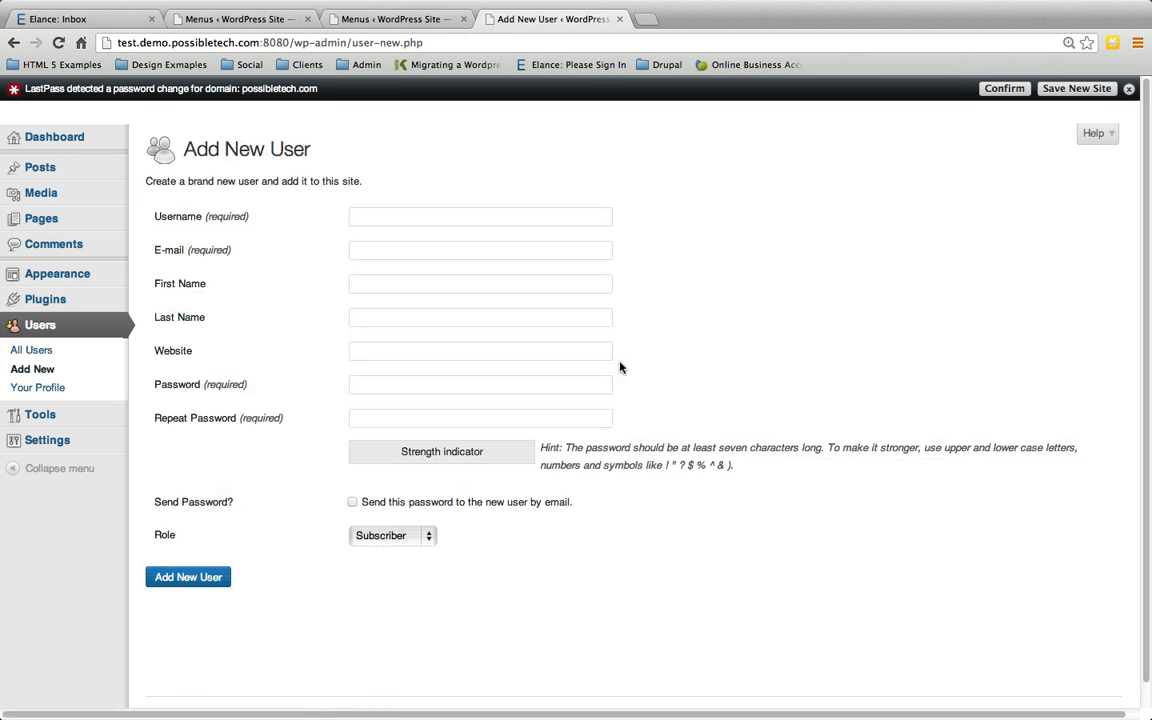
click(379, 537)
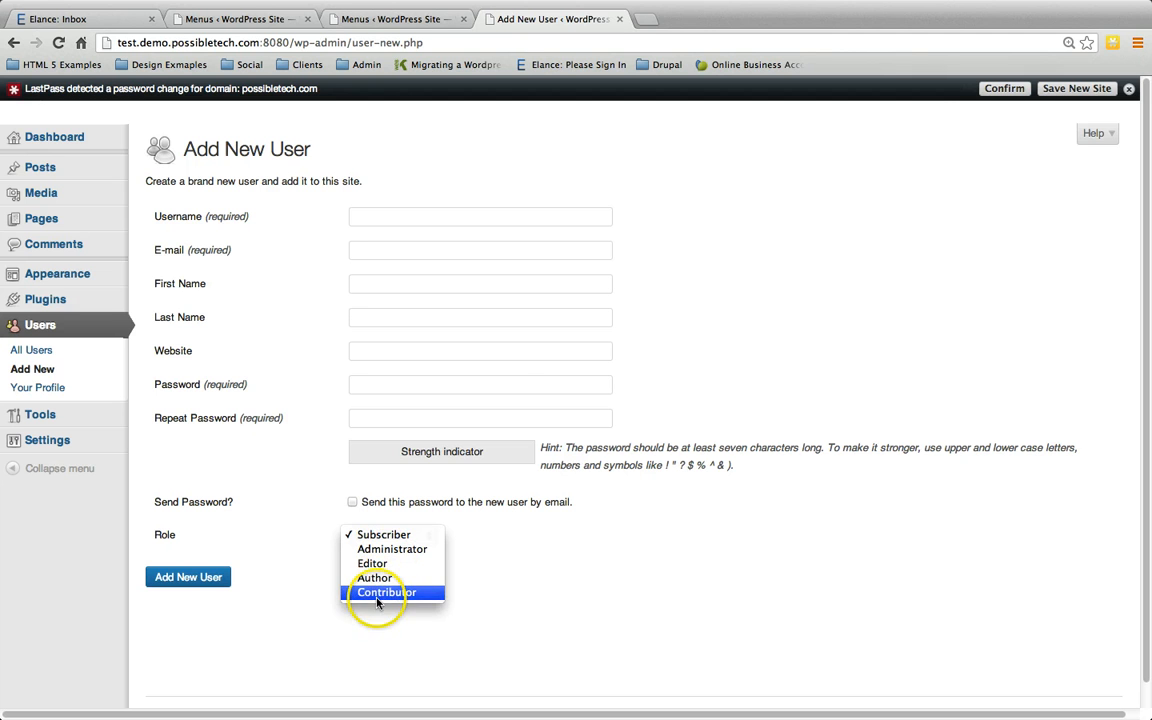
click(409, 215)
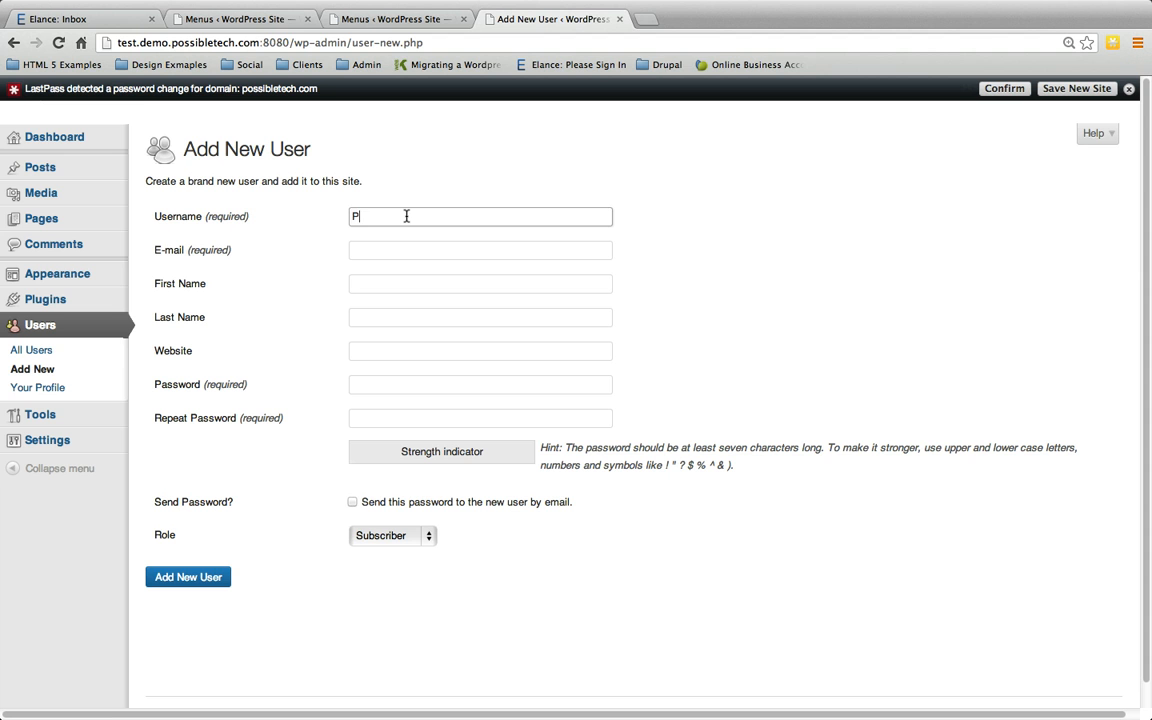
text(Peter)
key(Tab)
key(shift+Tab)
key(Tab)
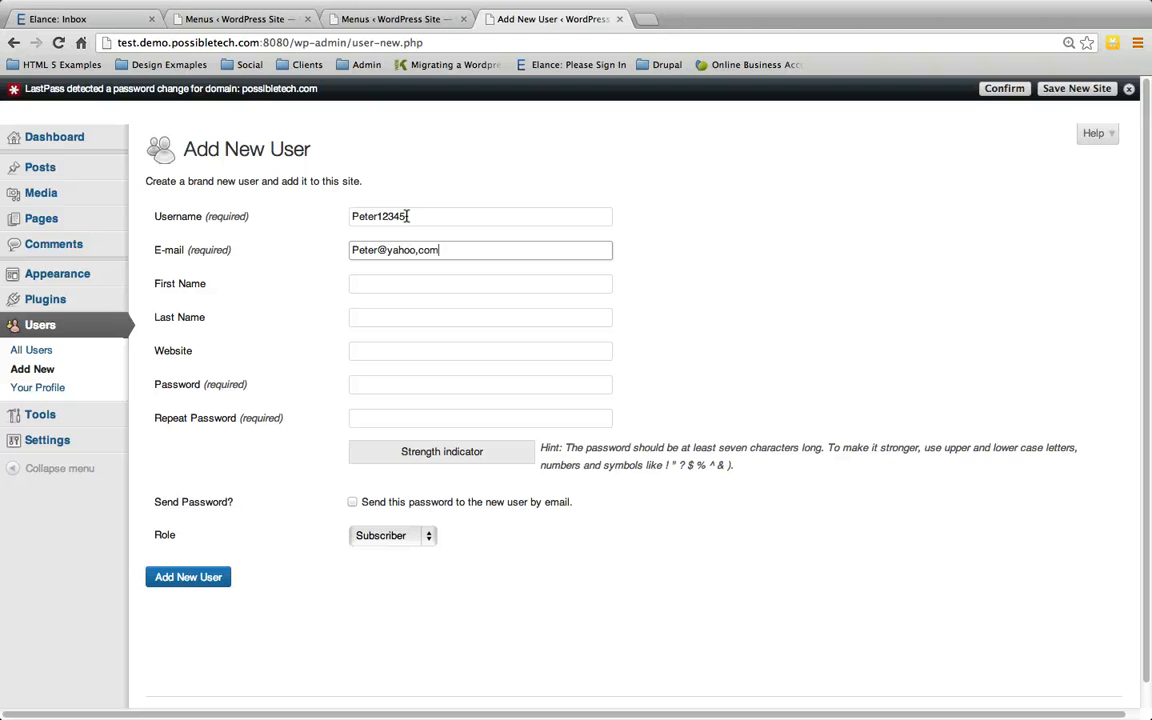
Step: Add the first name, website possibletech.com and a confirmed password
key(Tab)
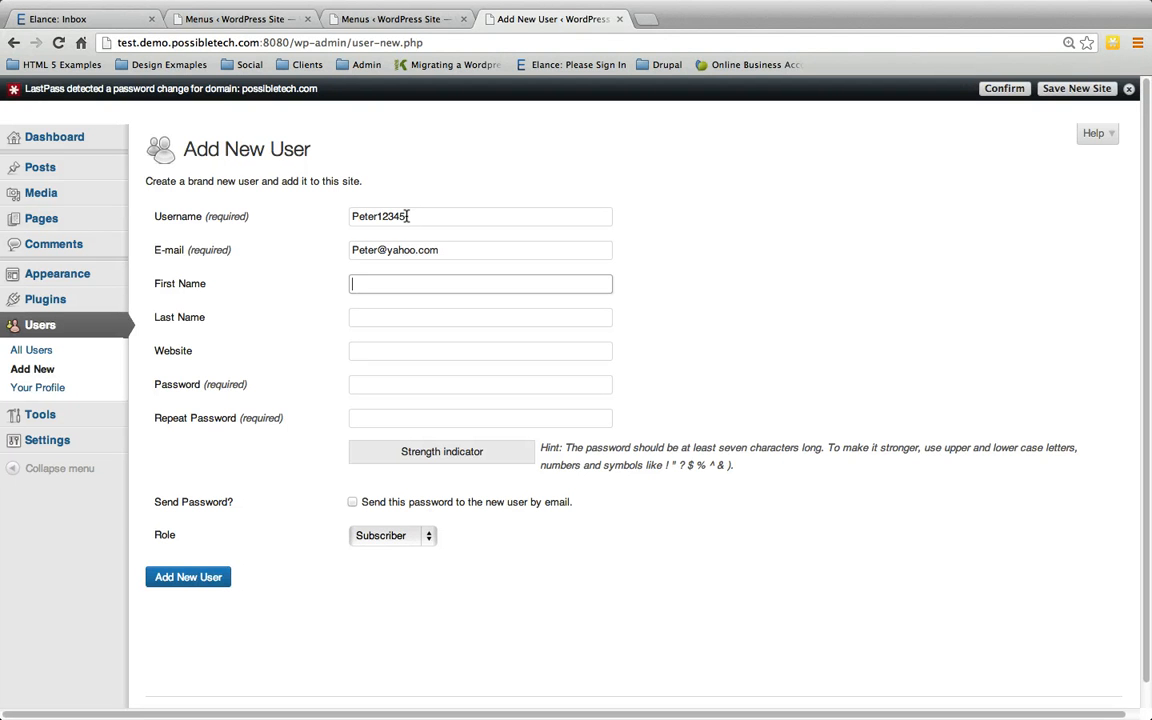
text(Peter)
key(Tab)
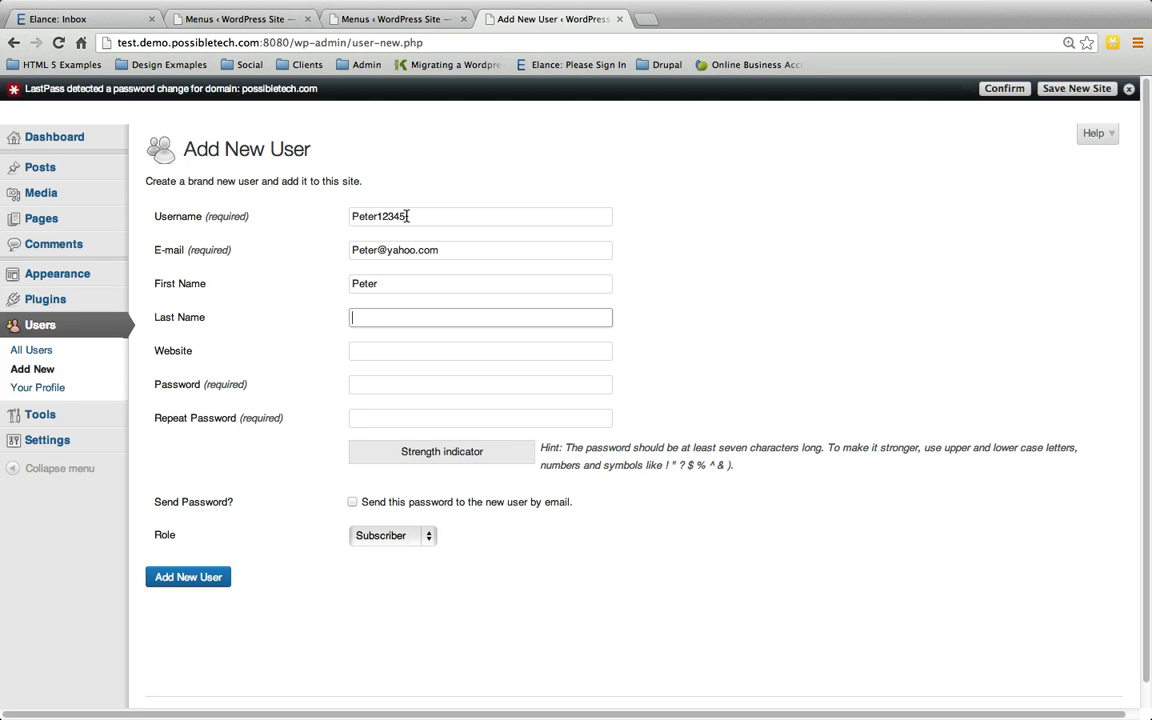
key(Tab)
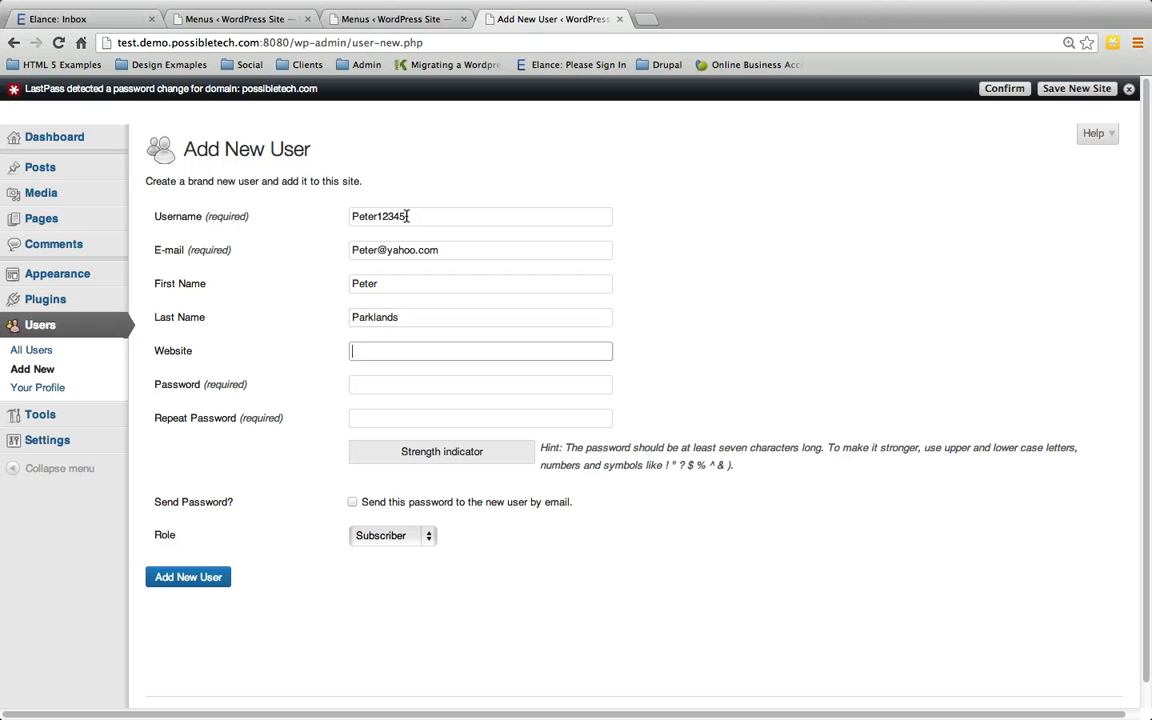
text(w)
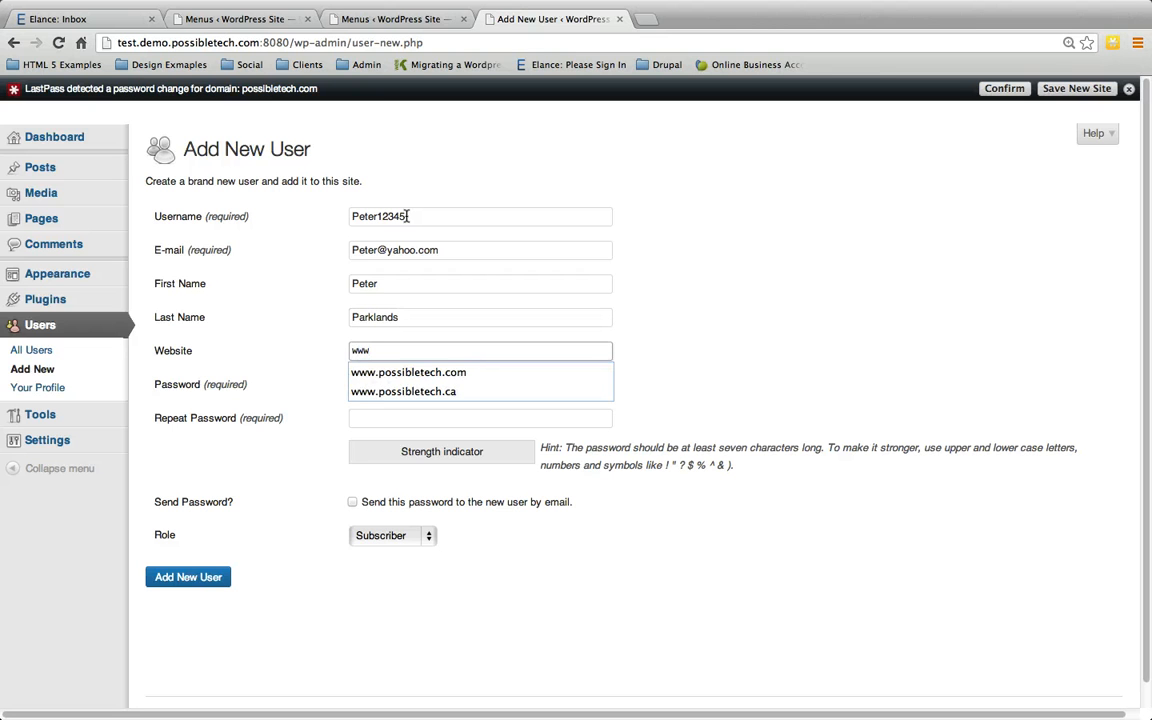
text(ww)
key(Down)
key(Tab)
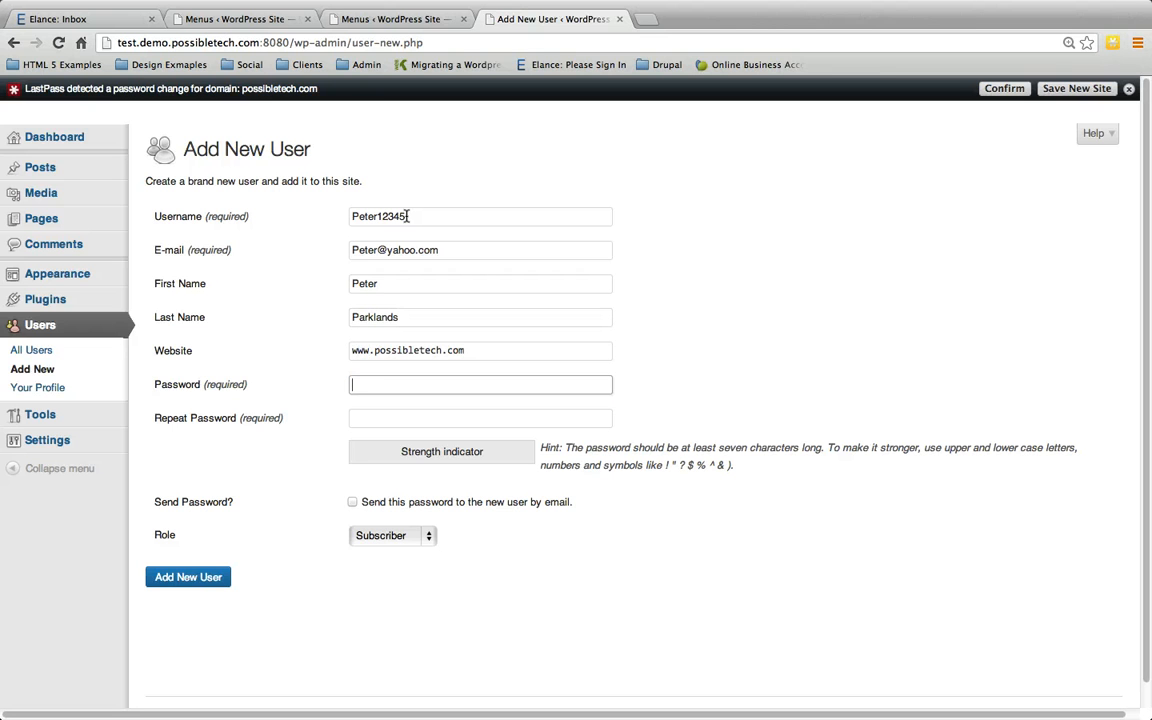
key(Tab)
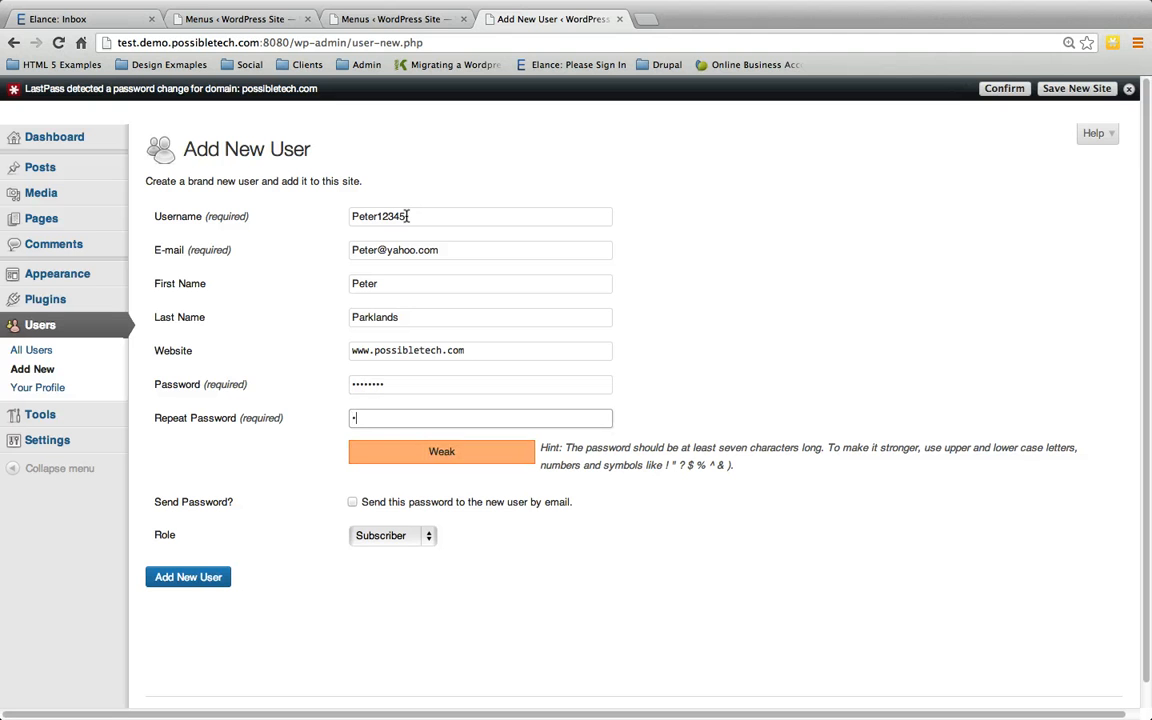
Step: Assign the Contributor role and create the account
click(392, 536)
click(396, 535)
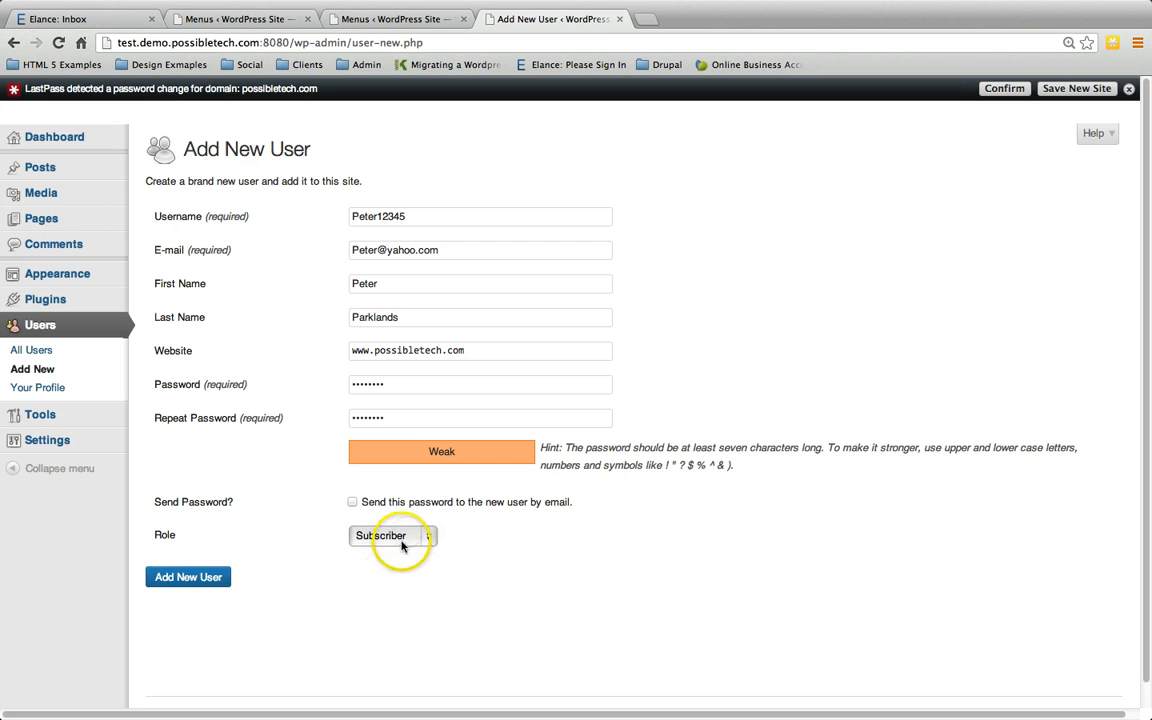
click(404, 538)
click(390, 592)
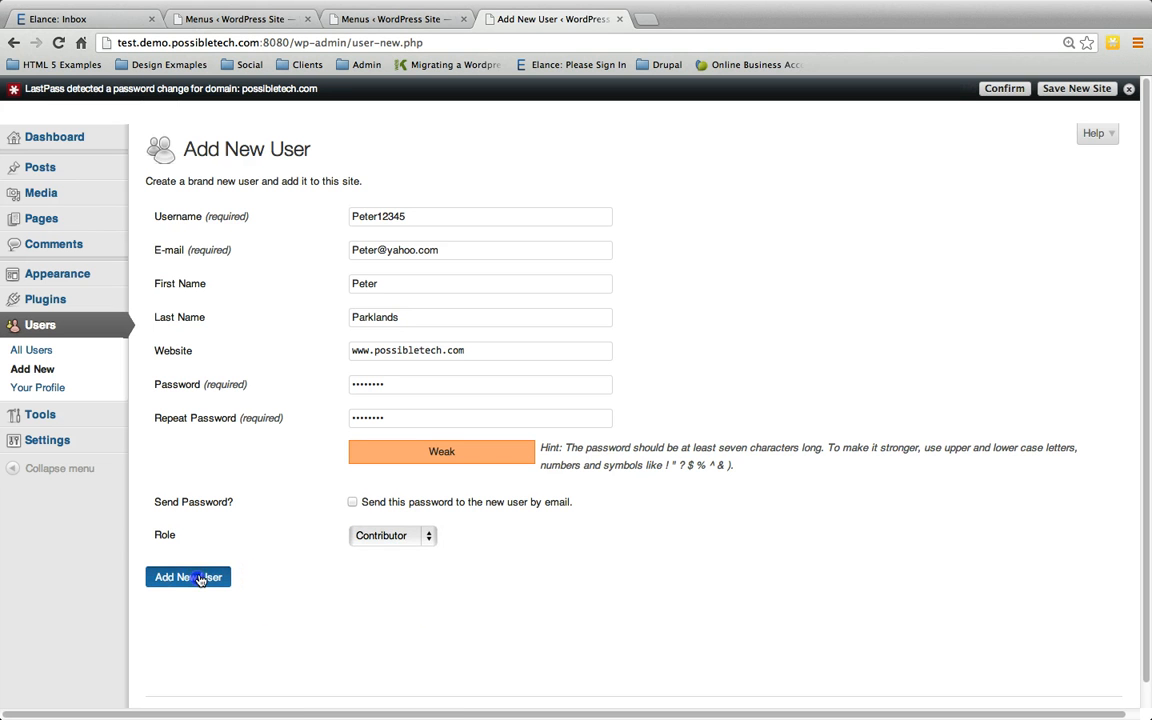
click(203, 578)
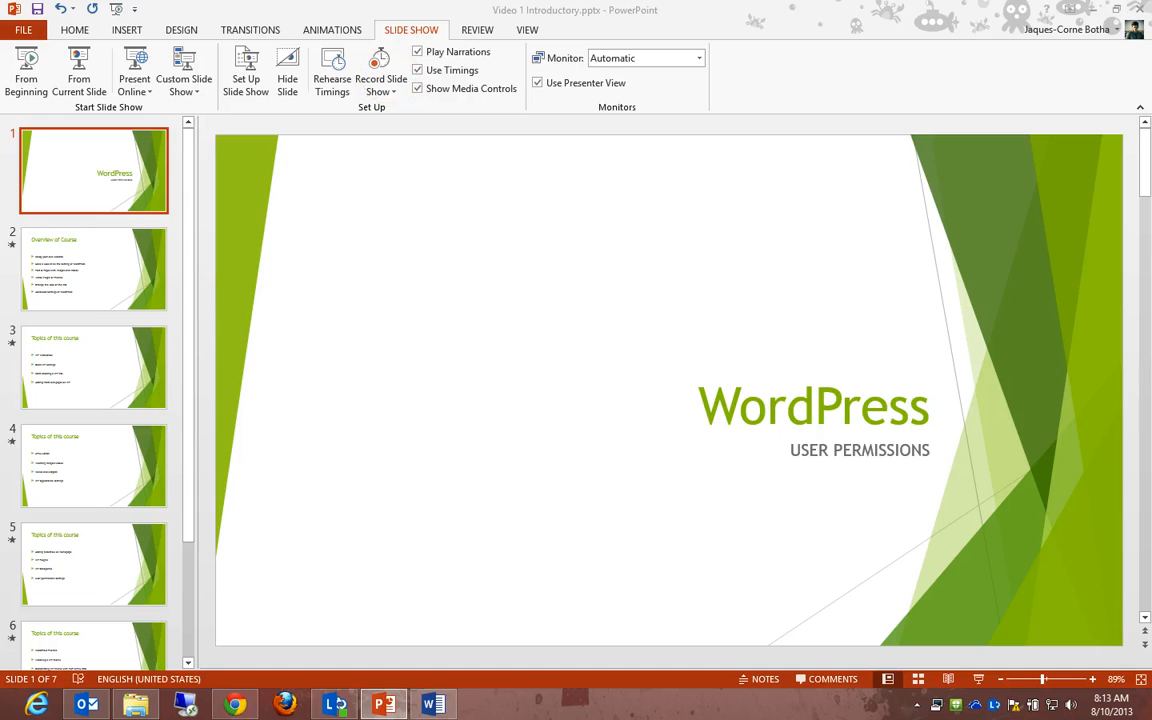
Step: Maximise Chrome and load the 'test' WordPress site
double_click(448, 37)
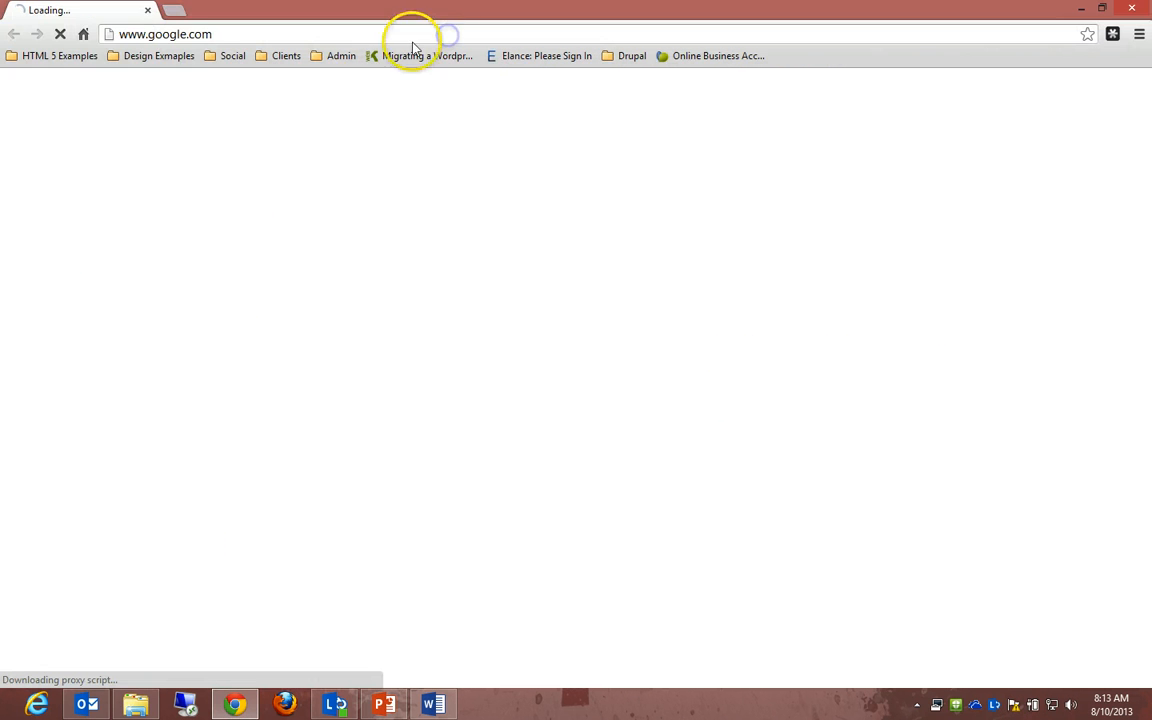
click(237, 30)
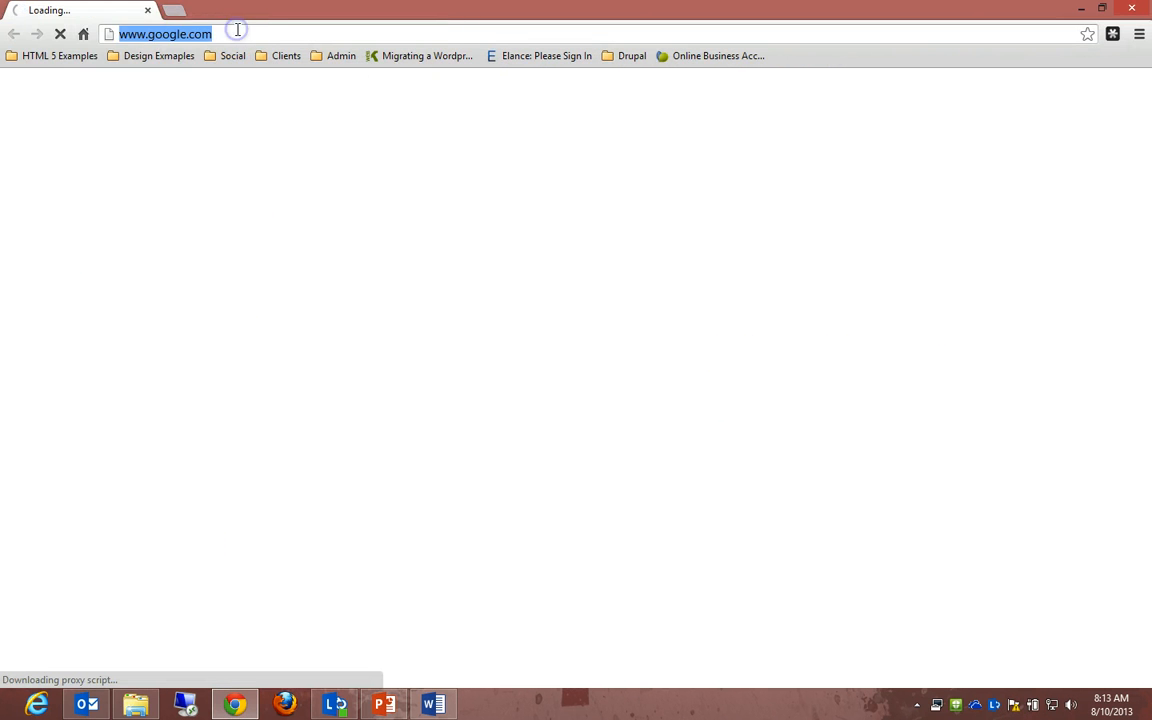
text(test)
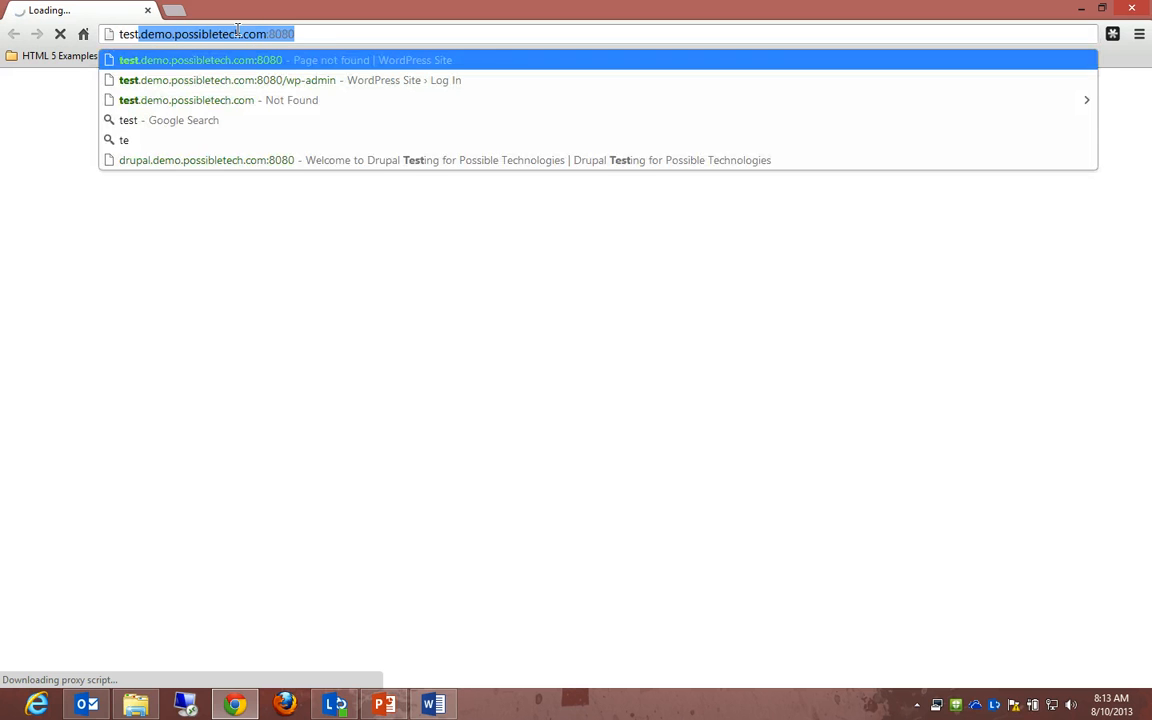
key(Return)
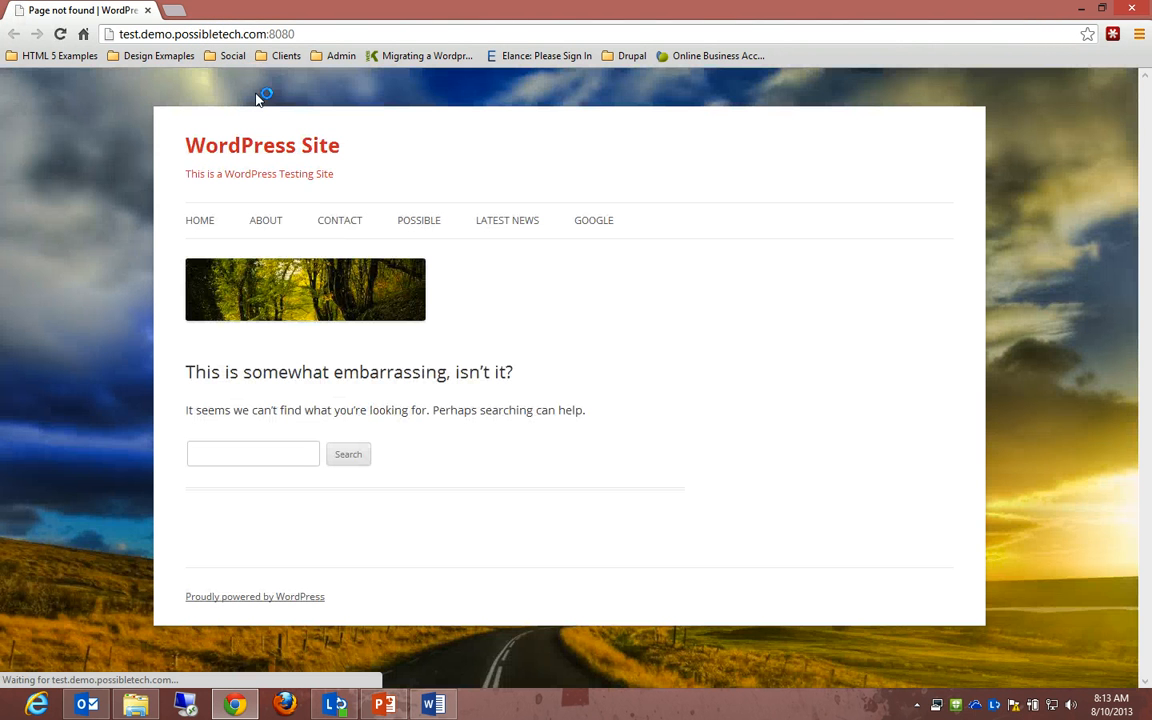
Step: Append /wp-admin to the site address to reach the login page
click(335, 31)
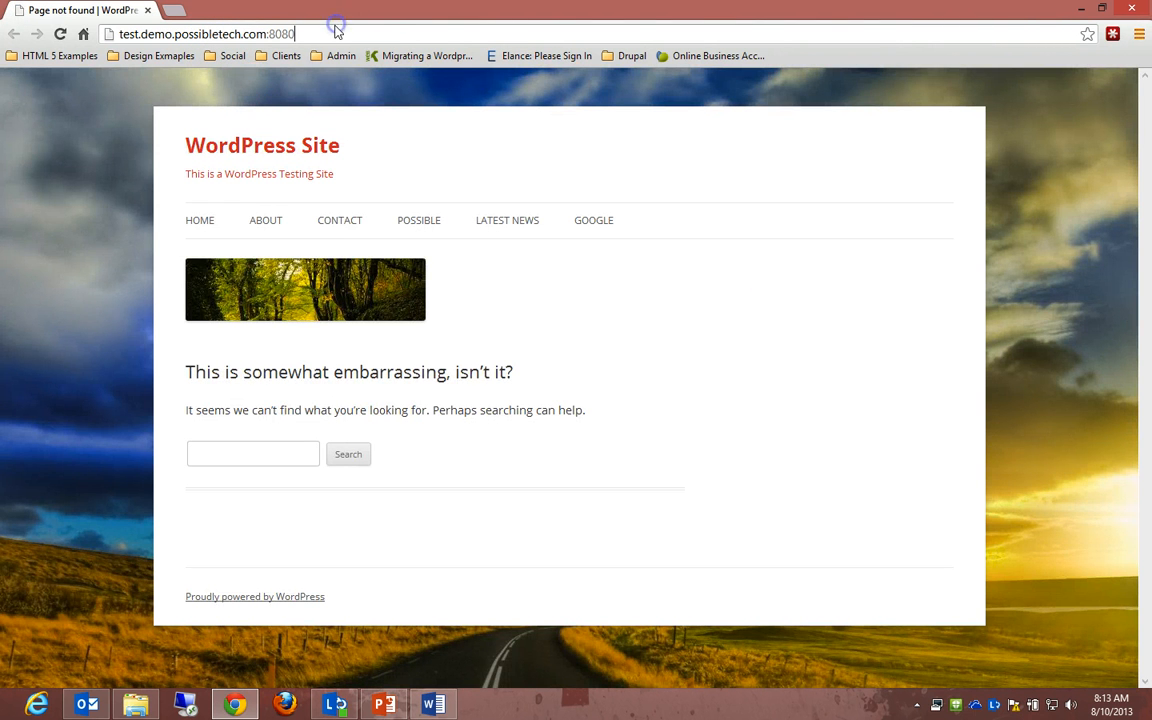
text(/wp-admin)
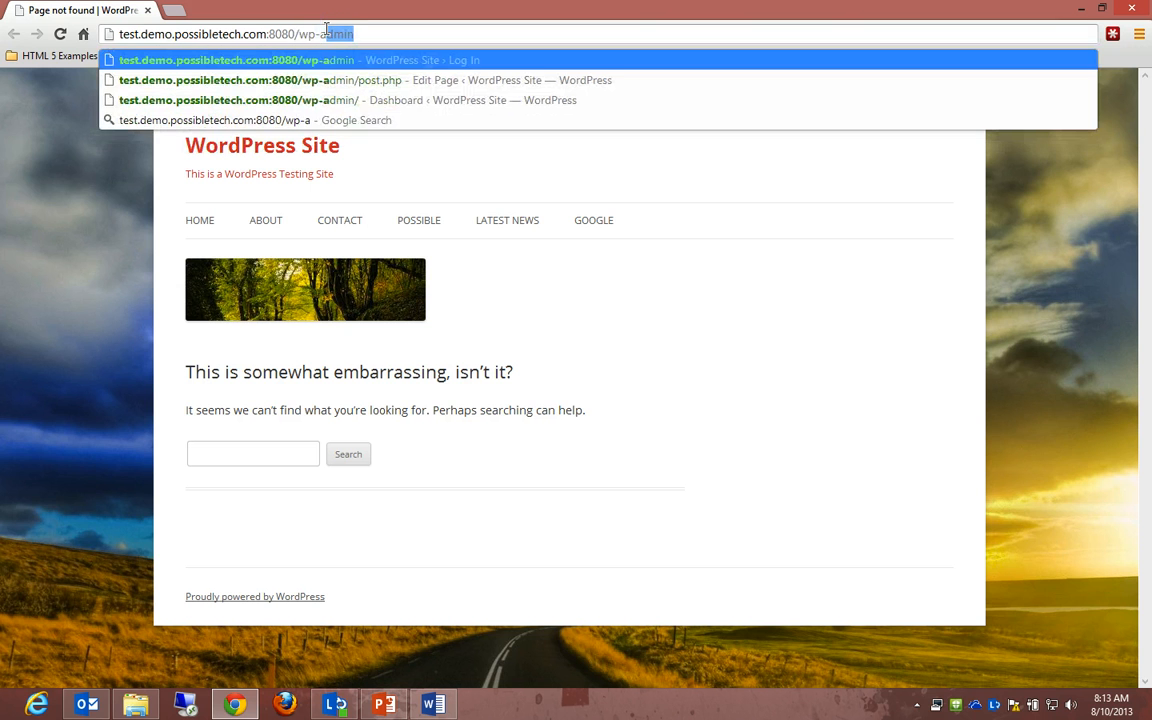
key(Return)
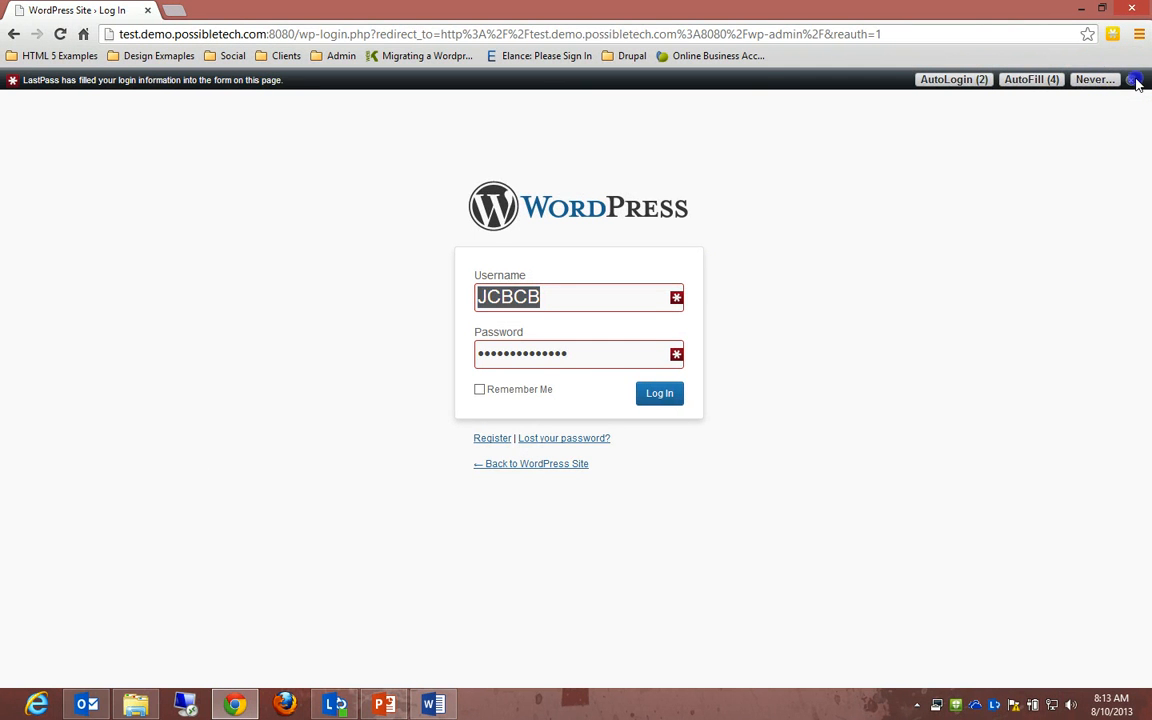
Step: Log in with the subscriber's username and password, declining to save the password
click(1132, 80)
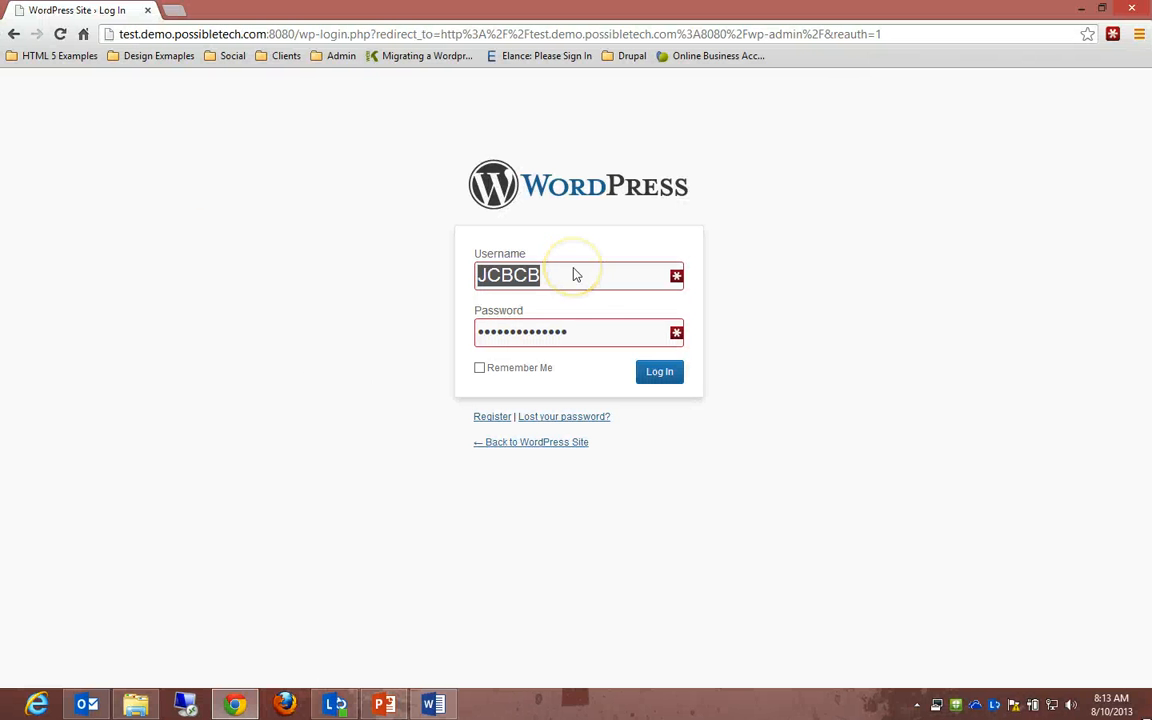
text(TOMTOM)
key(ctrl+a)
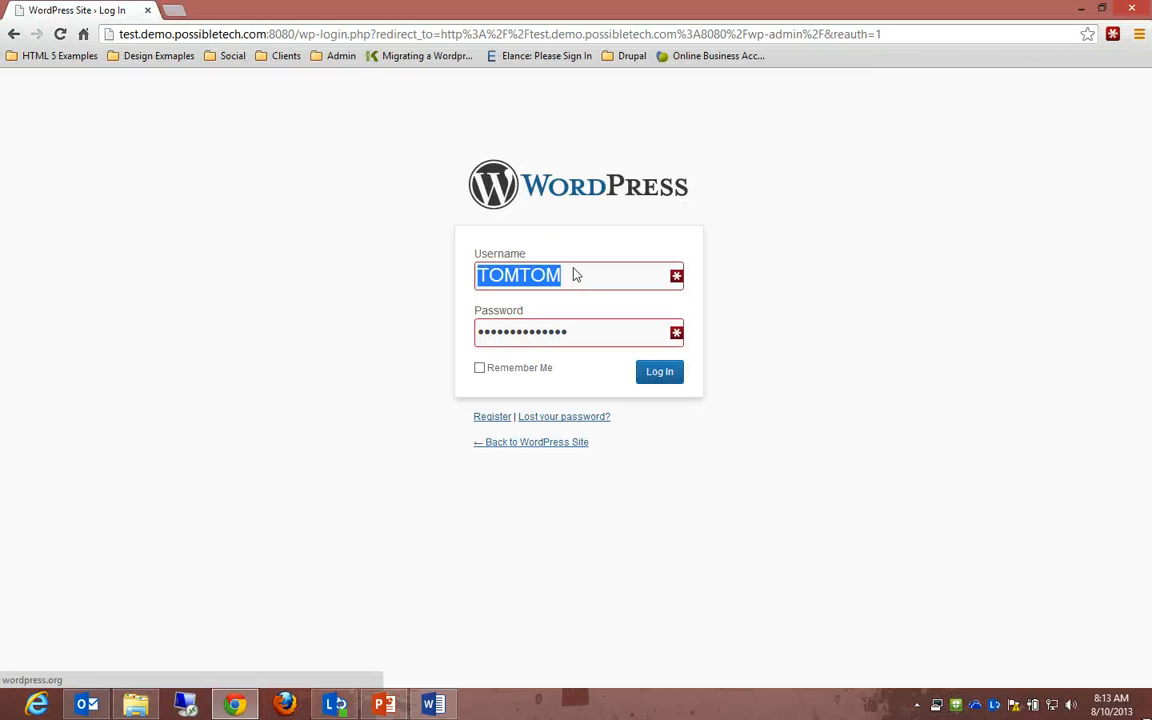
key(Tab)
text(*****)
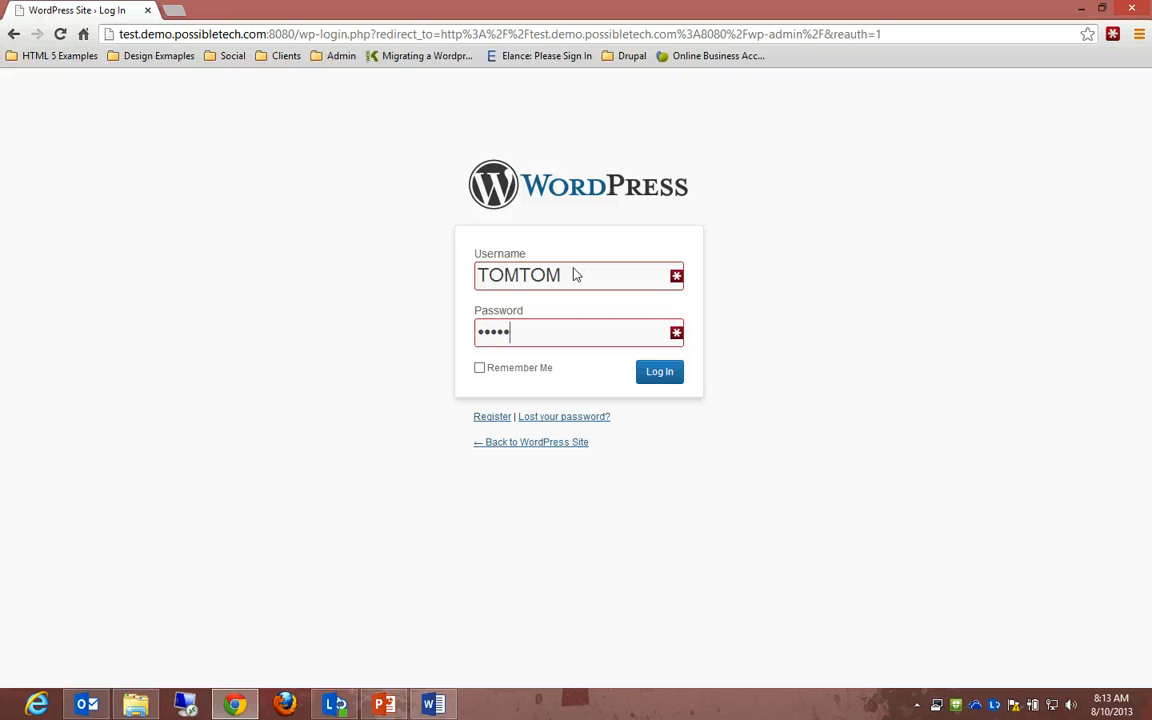
key(Return)
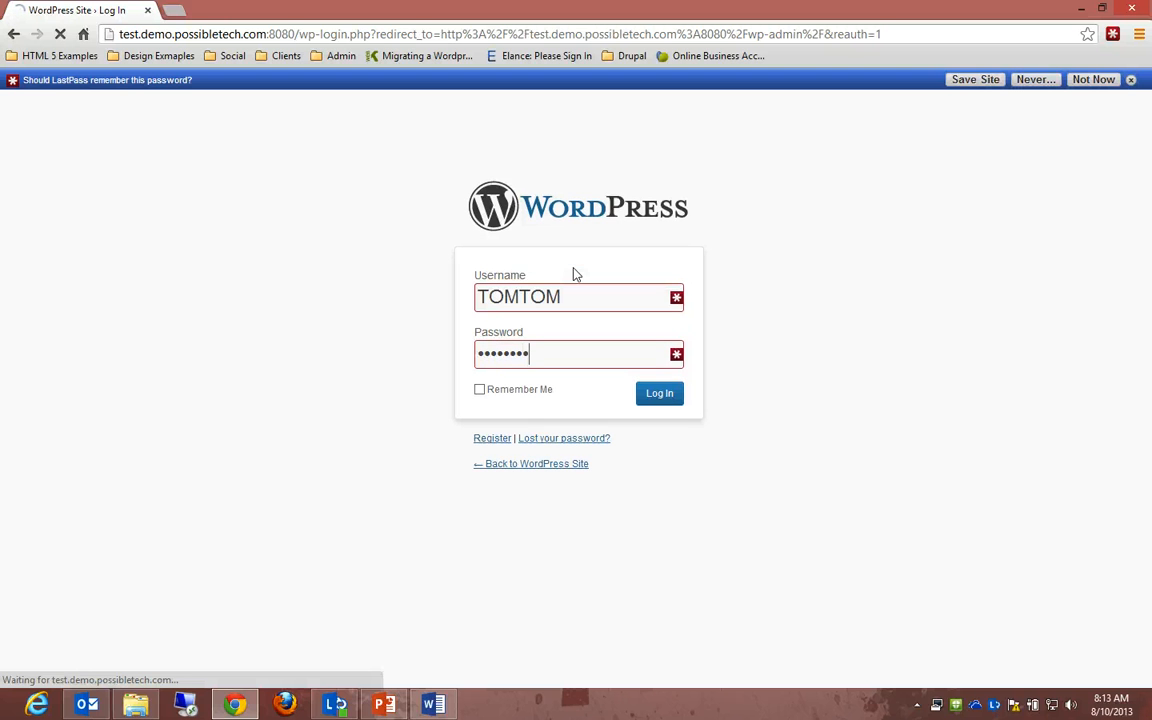
click(1093, 80)
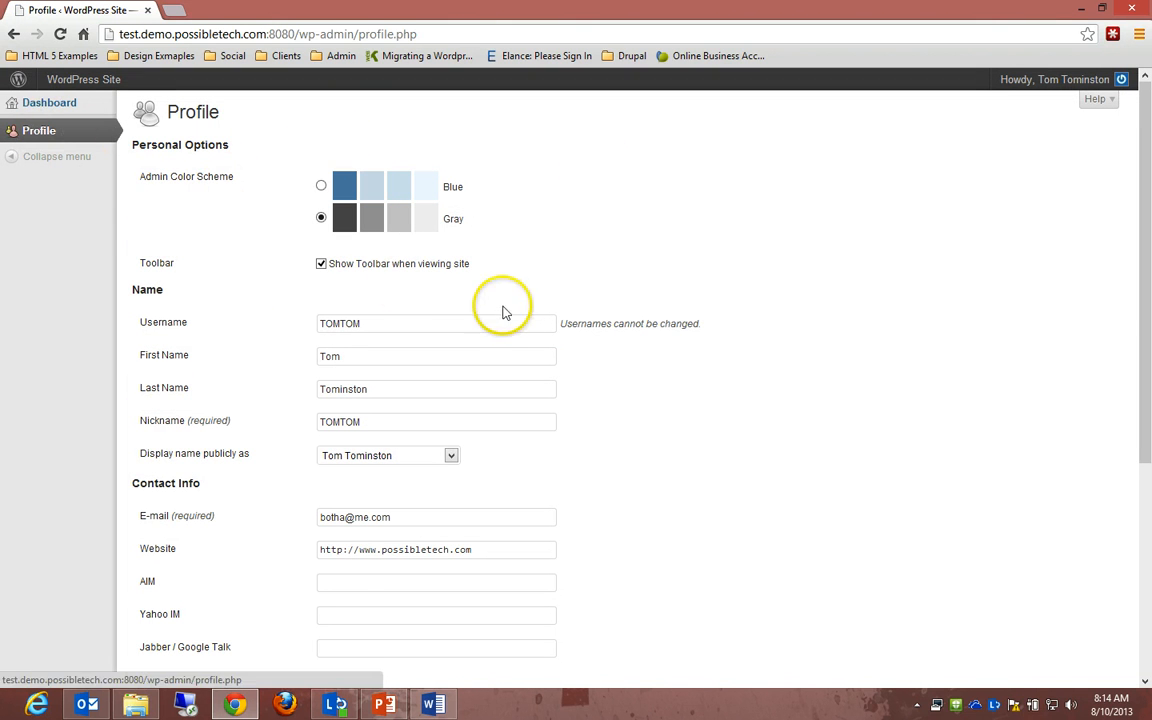
Step: Scroll the subscriber's Profile, then open the Dashboard and collapse and expand the news panels
scroll(510, 340, down, 1)
scroll(512, 360, down, 3)
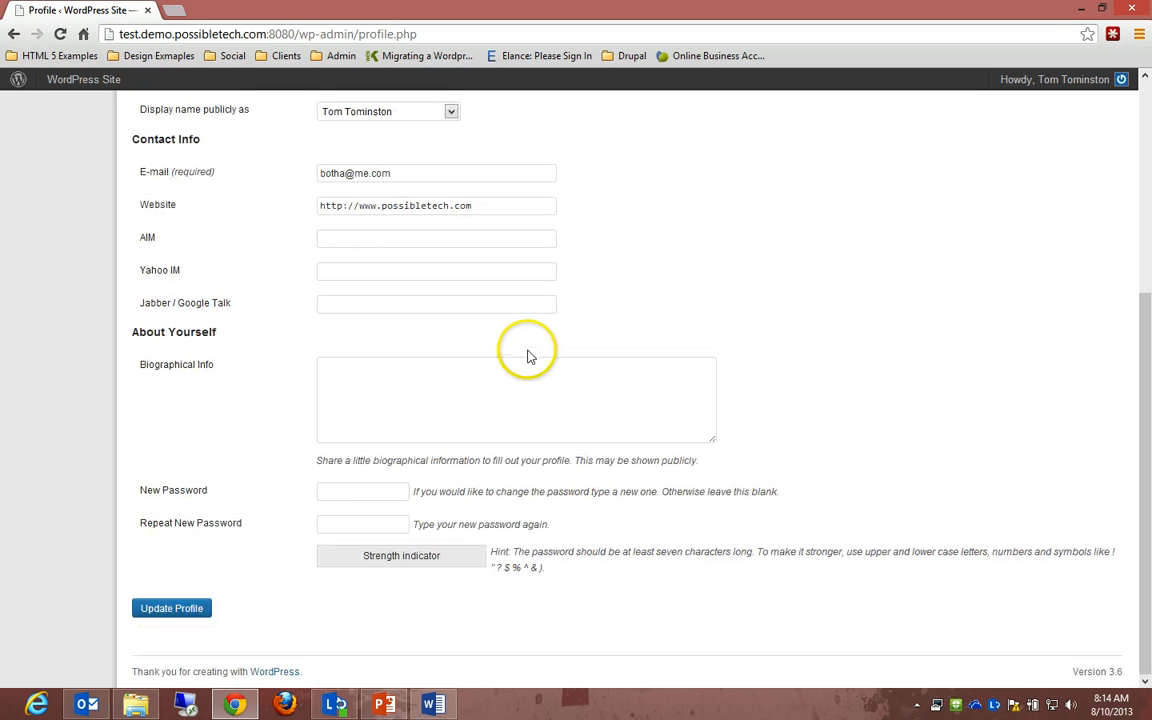
scroll(530, 357, up, 5)
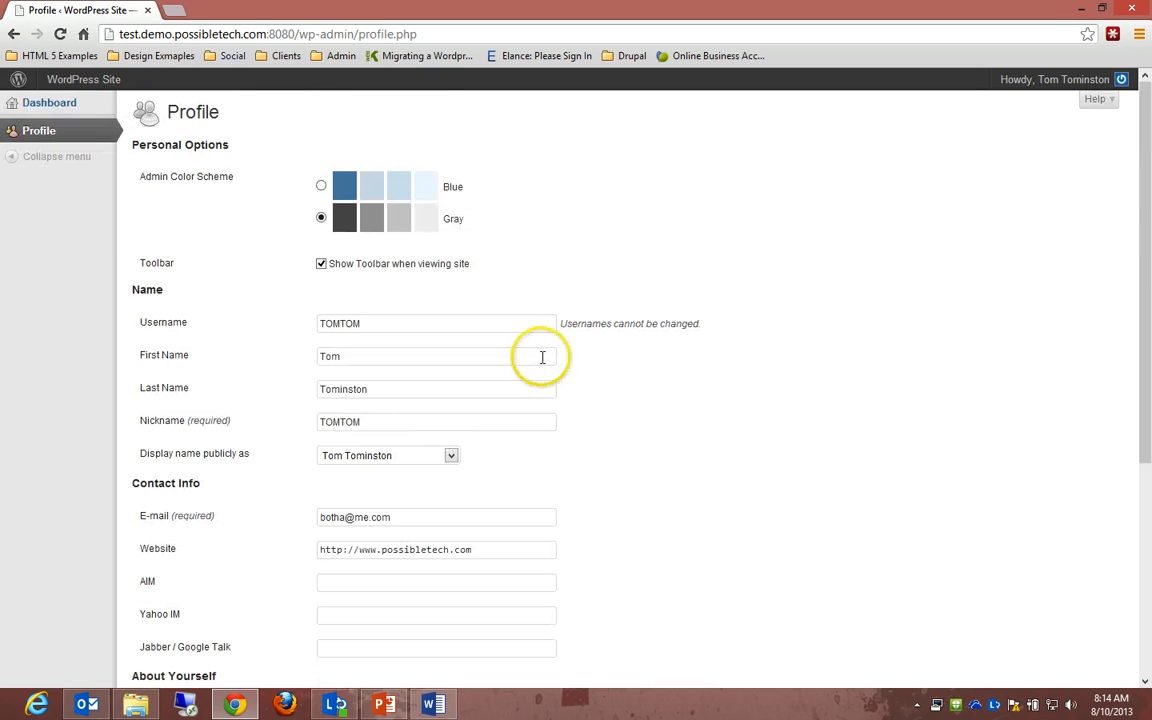
click(40, 112)
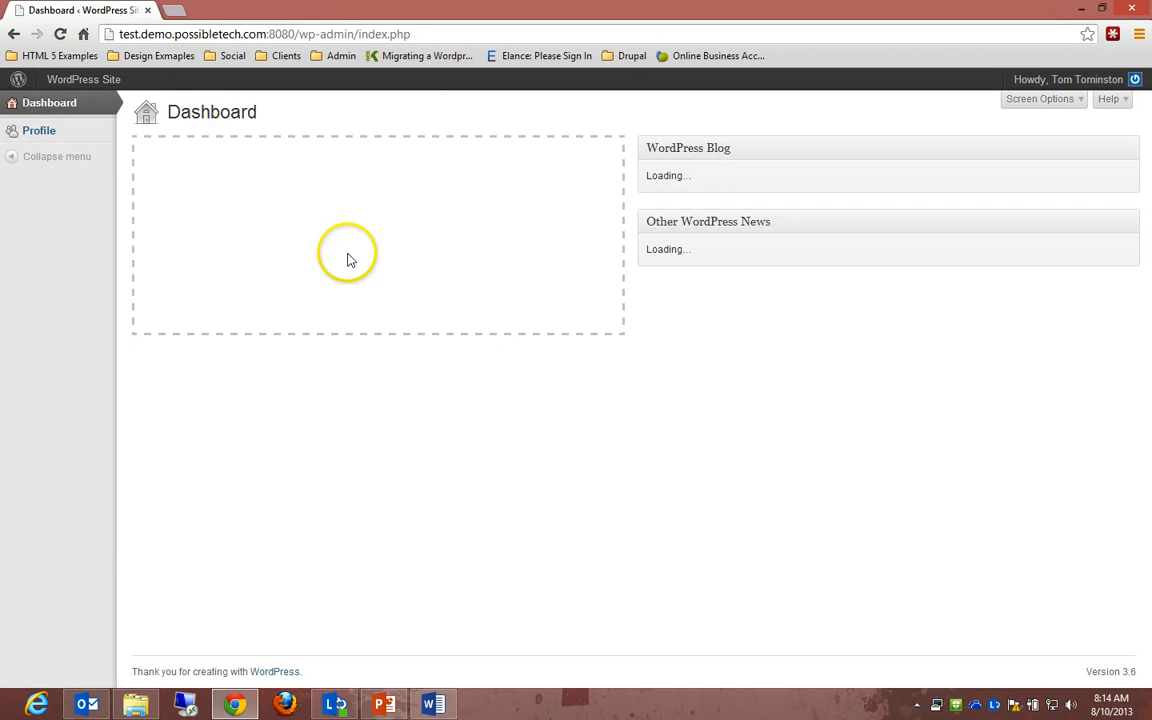
click(678, 222)
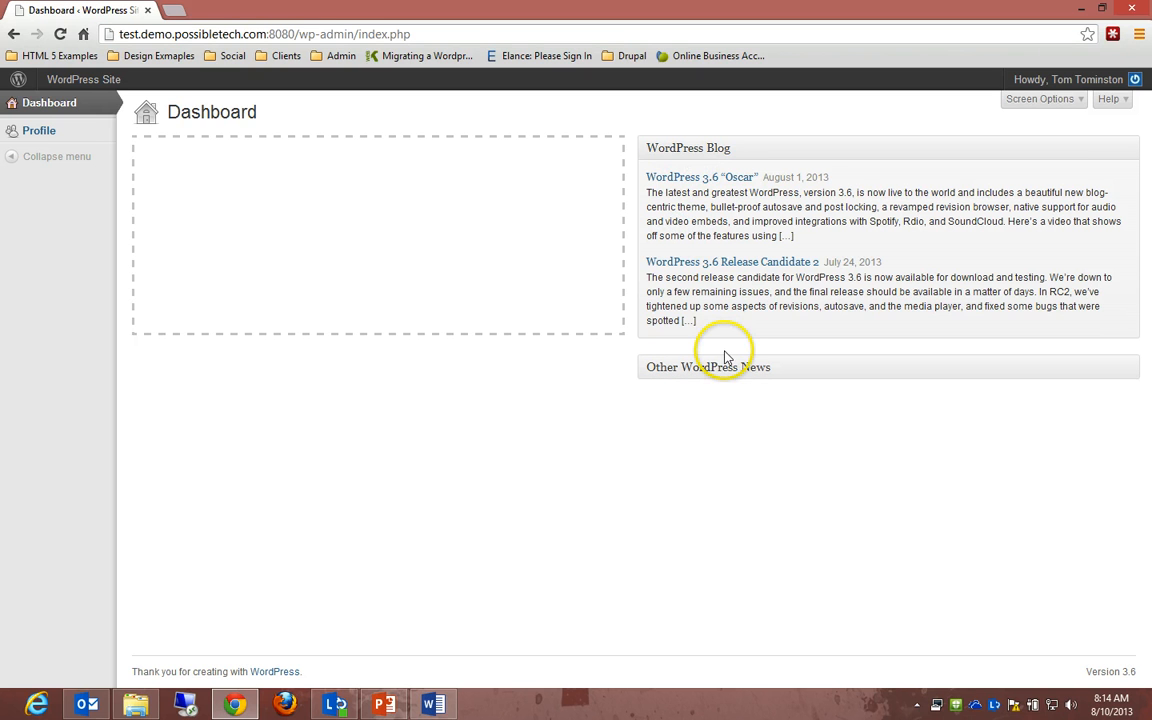
click(722, 360)
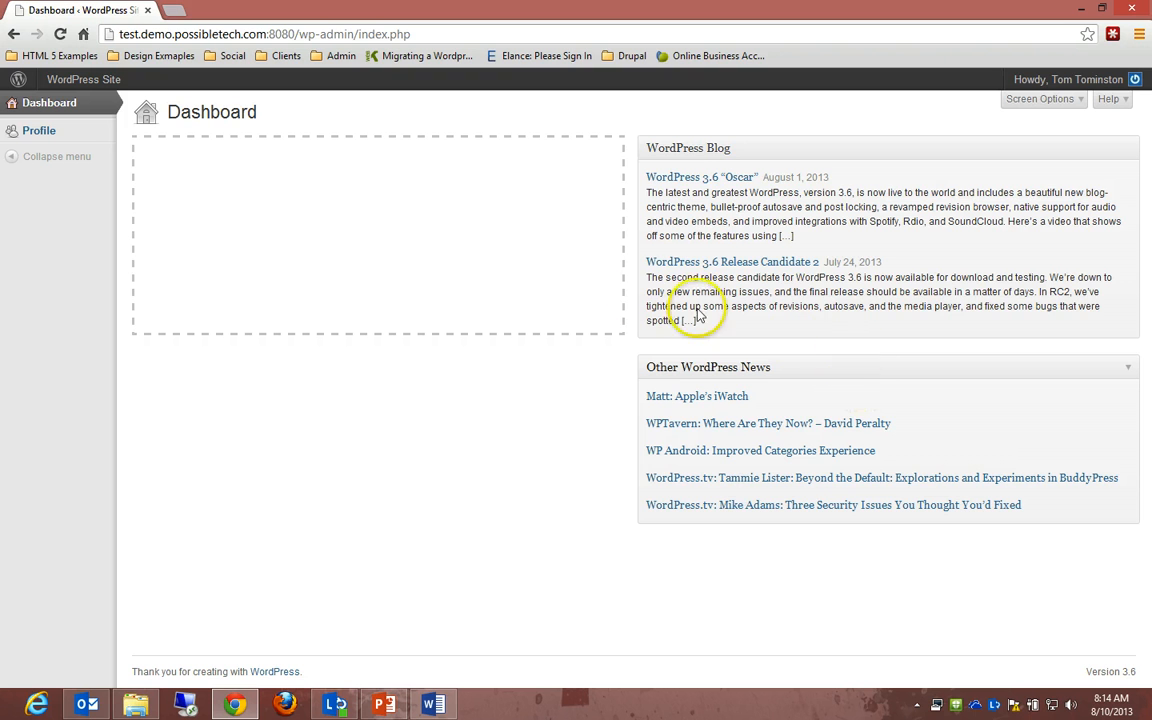
drag(661, 149, 993, 154)
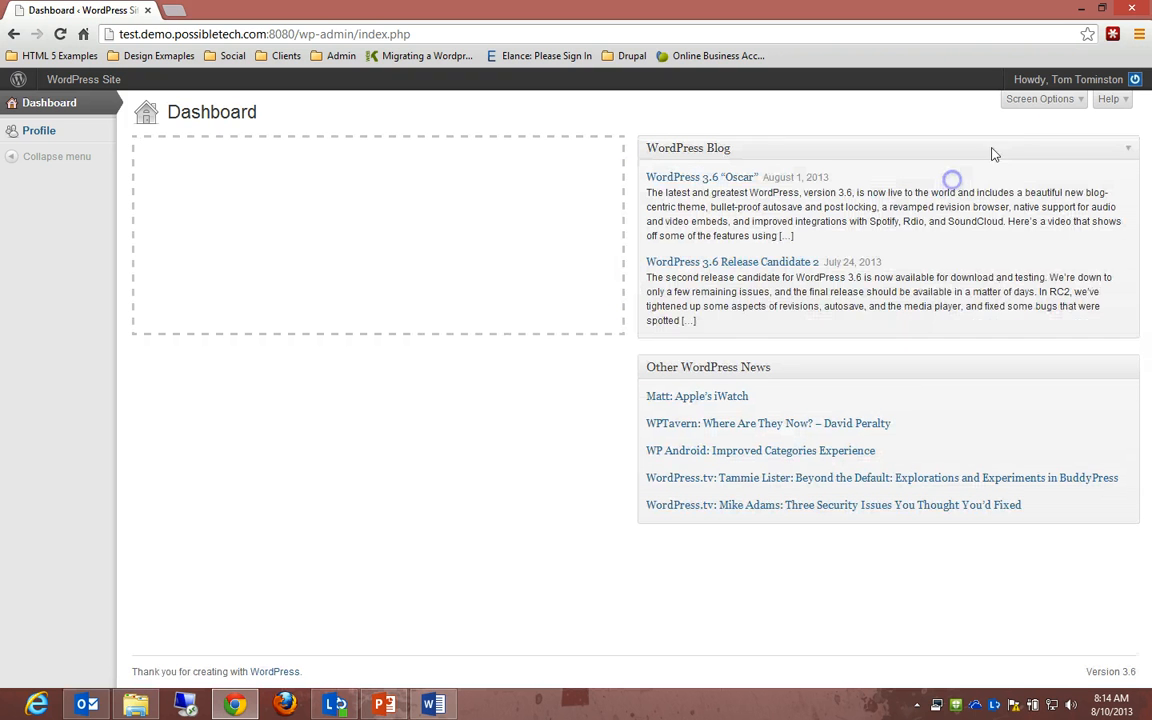
Step: Log out of the subscriber account from the Howdy menu
click(1053, 84)
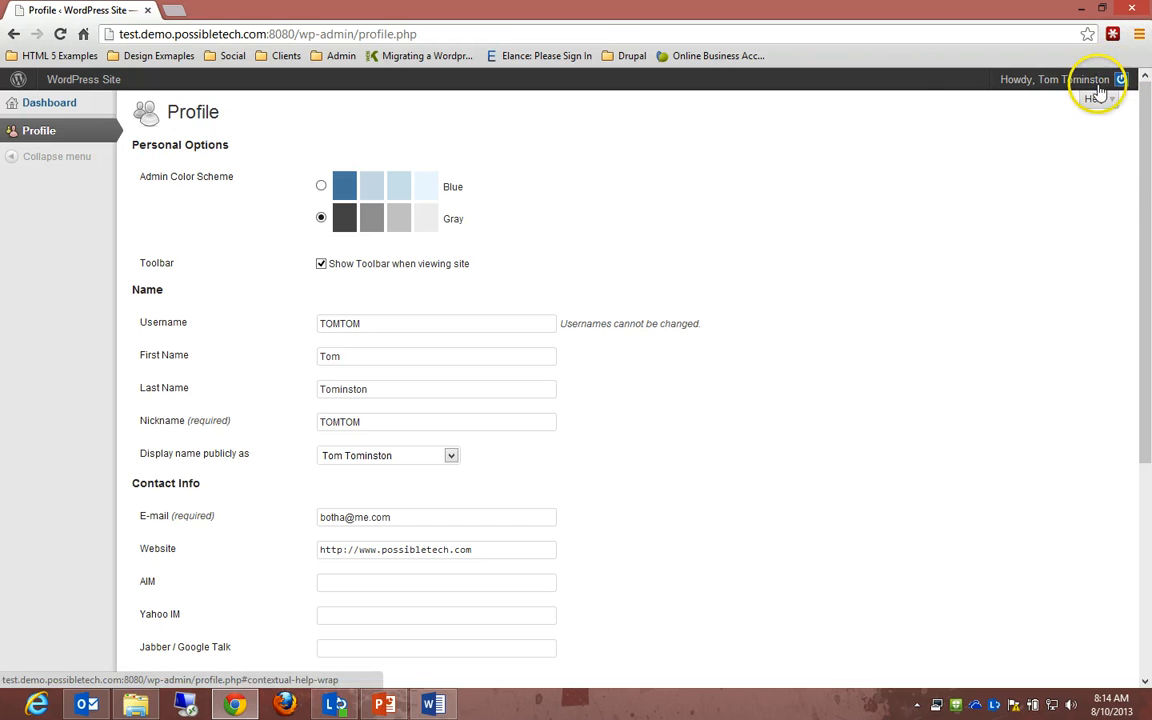
mouse_move(1060, 80)
click(1028, 172)
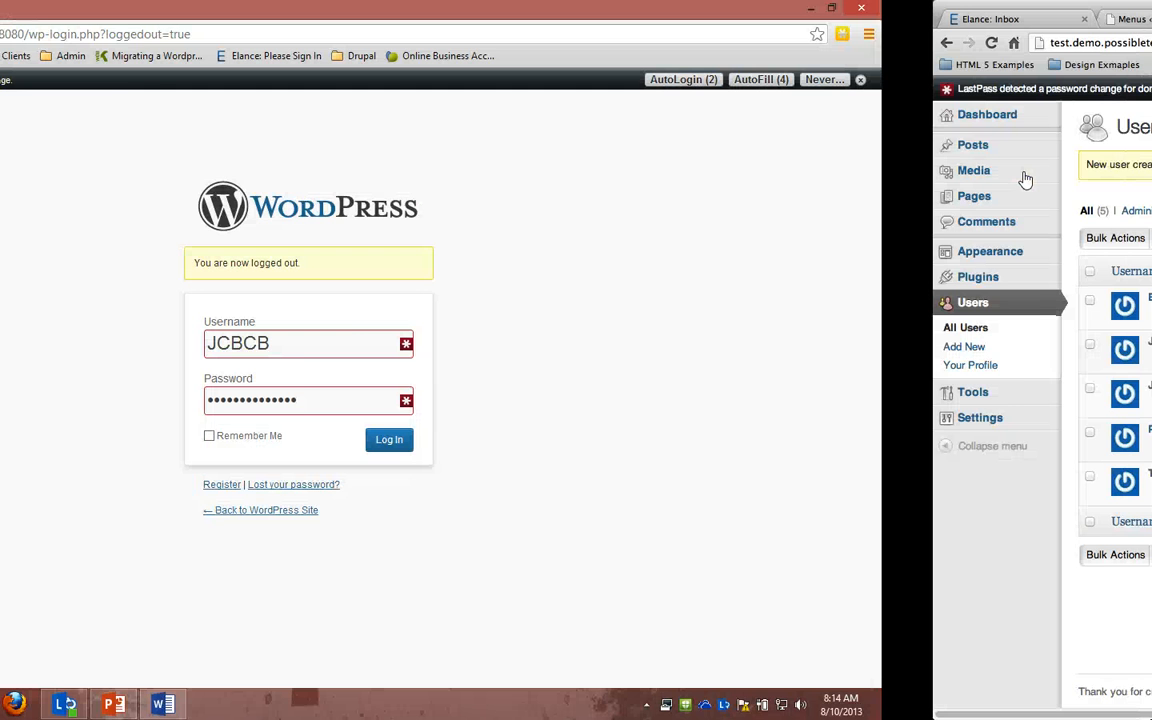
Step: Log in with the contributor's username and password to reach the contributor dashboard
click(625, 331)
drag(570, 338, 405, 328)
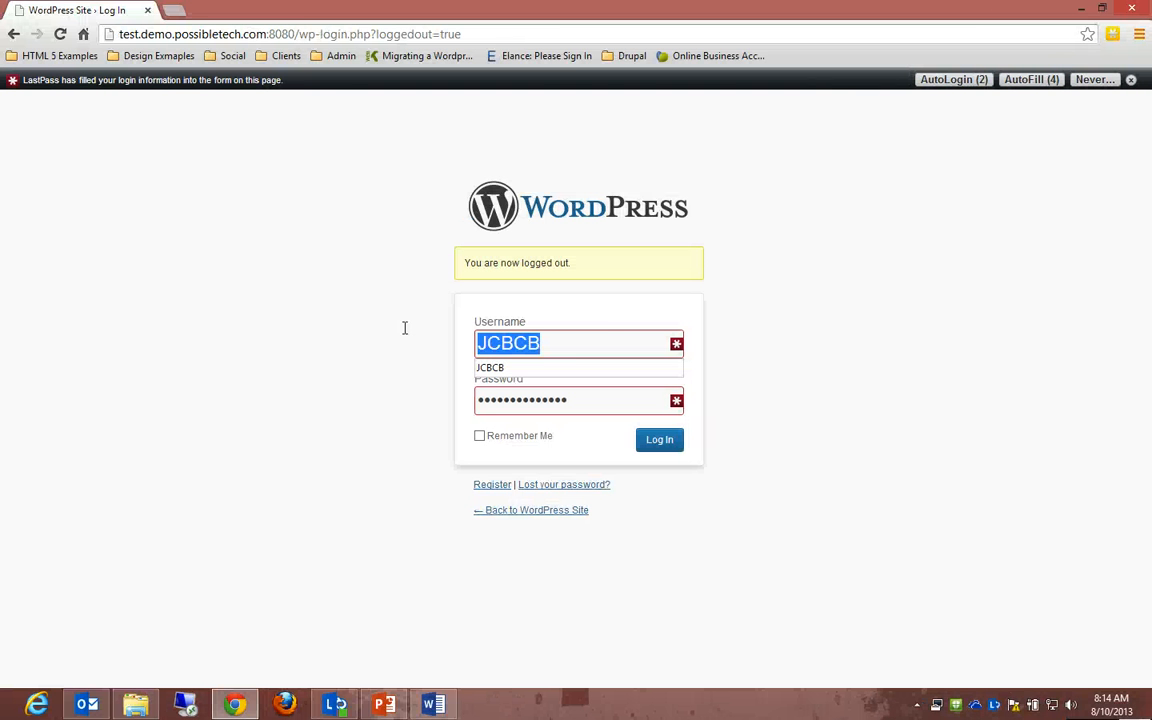
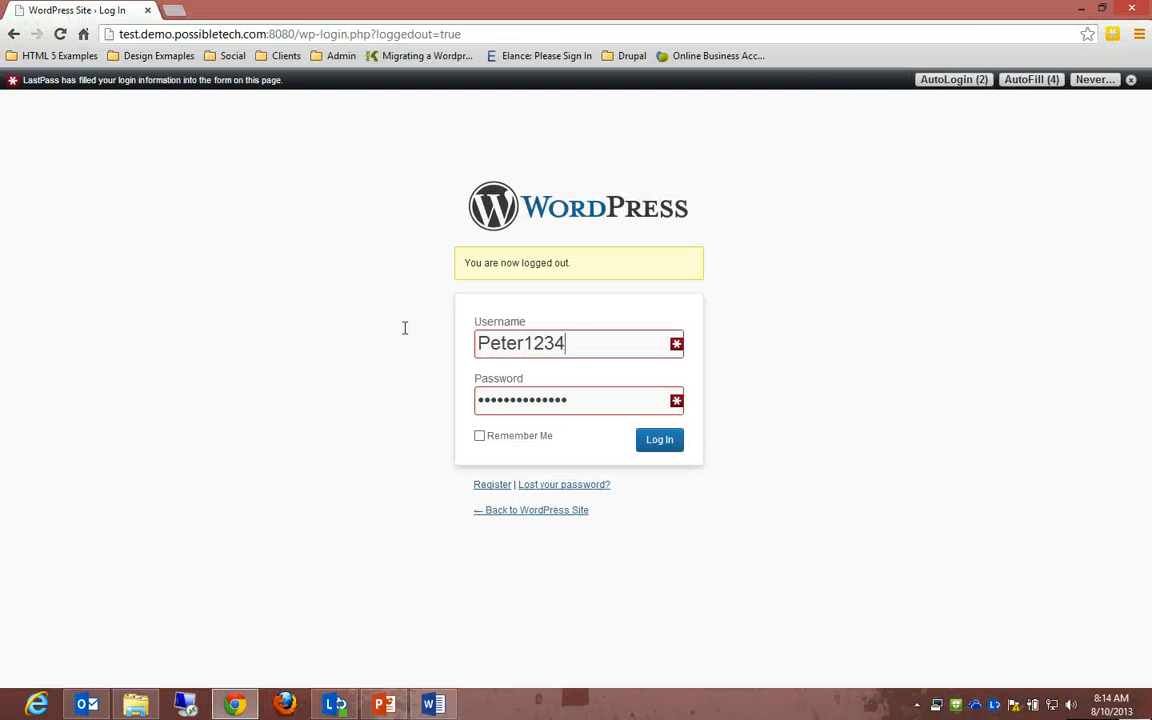
key(Tab)
key(Return)
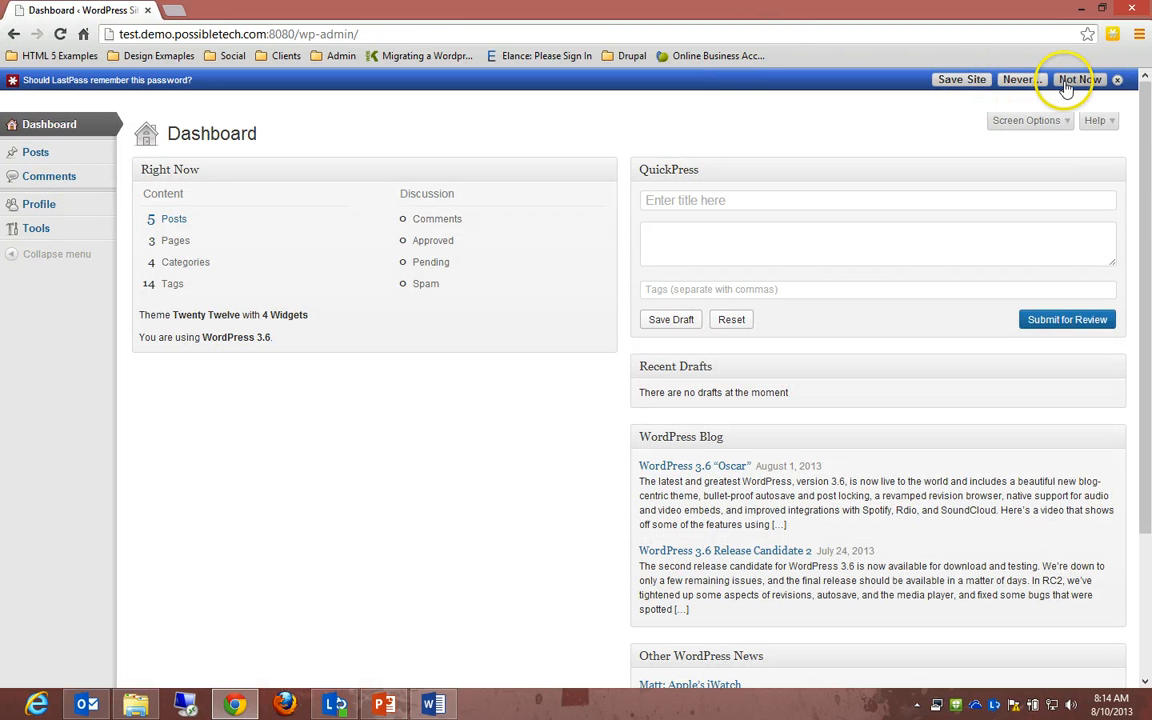
Step: Stop LastPass password prompts for this domain, then view the contributor's Comments, Posts and Profile pages
click(1032, 84)
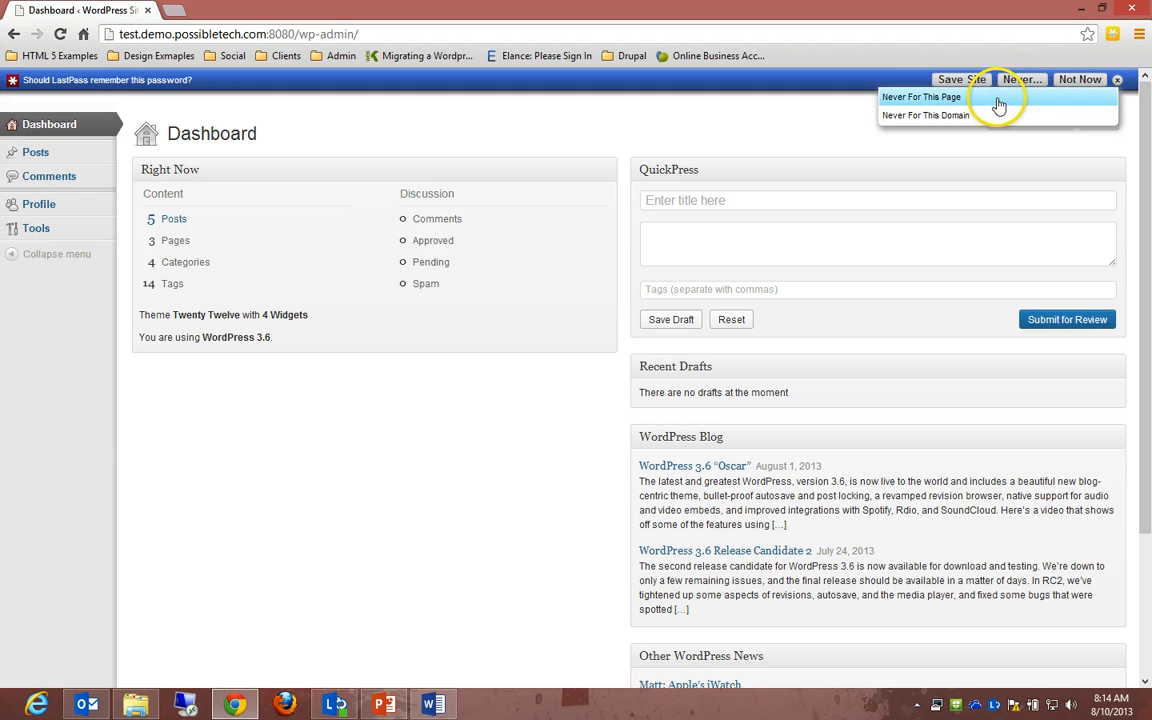
click(985, 115)
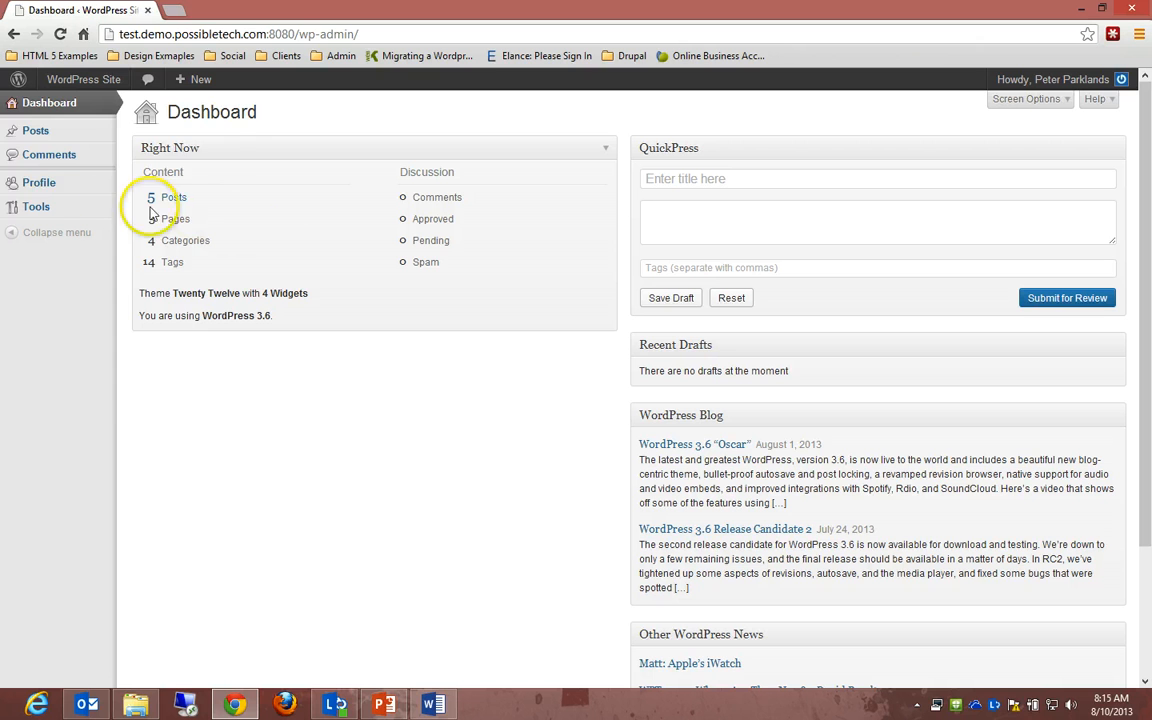
click(40, 160)
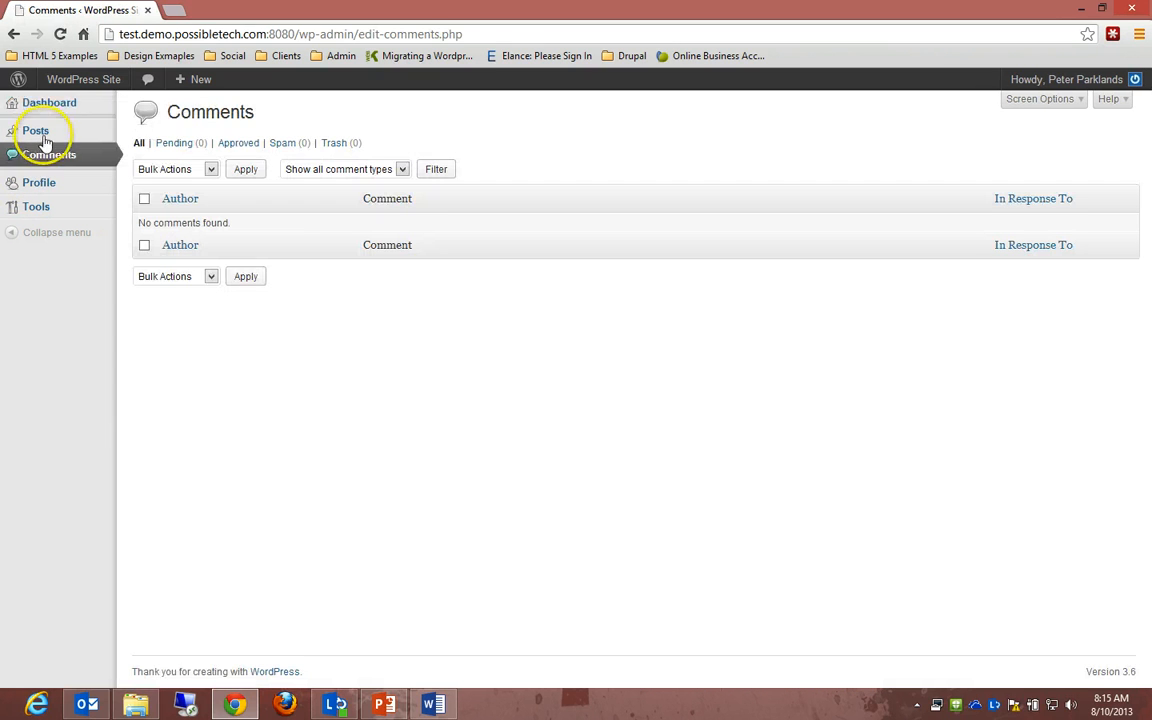
click(42, 136)
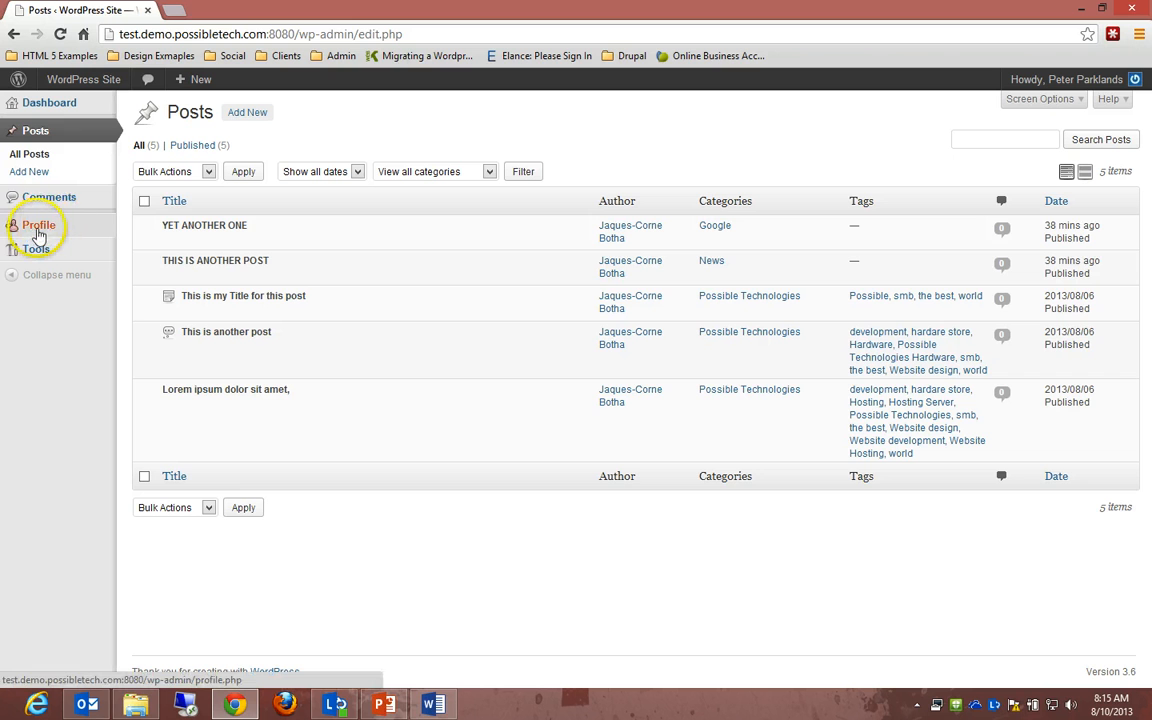
click(40, 233)
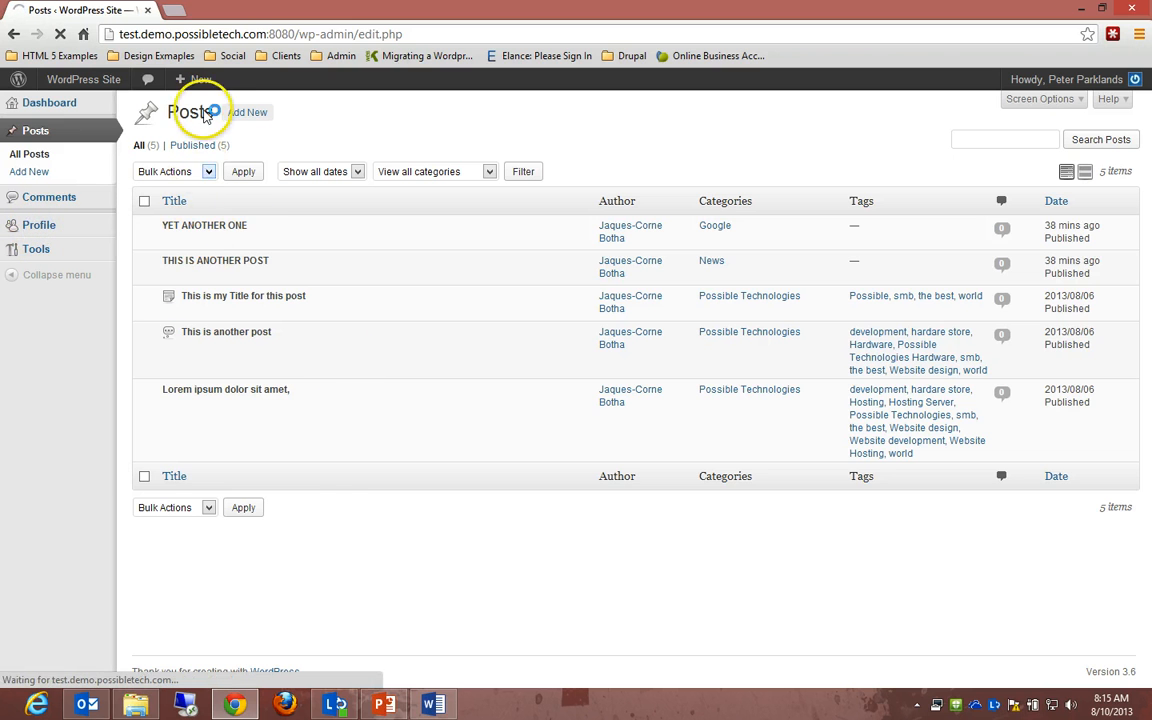